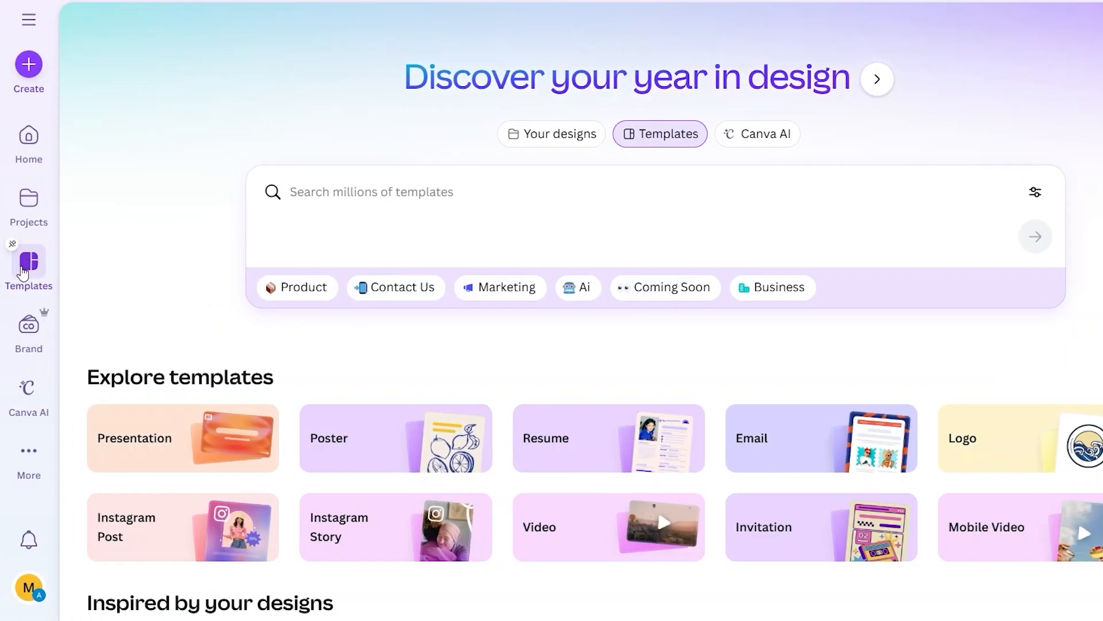
- Search the templates for "motivational quotes"
{"action": "left_click", "coordinate": [427, 196]}
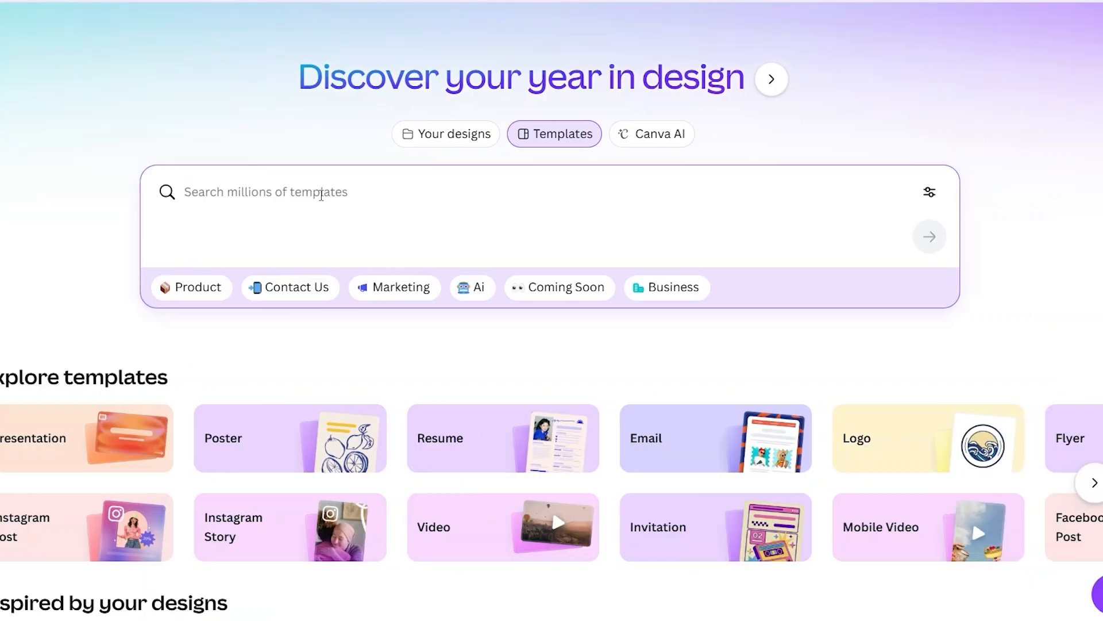
{"action": "type", "text": "mot"}
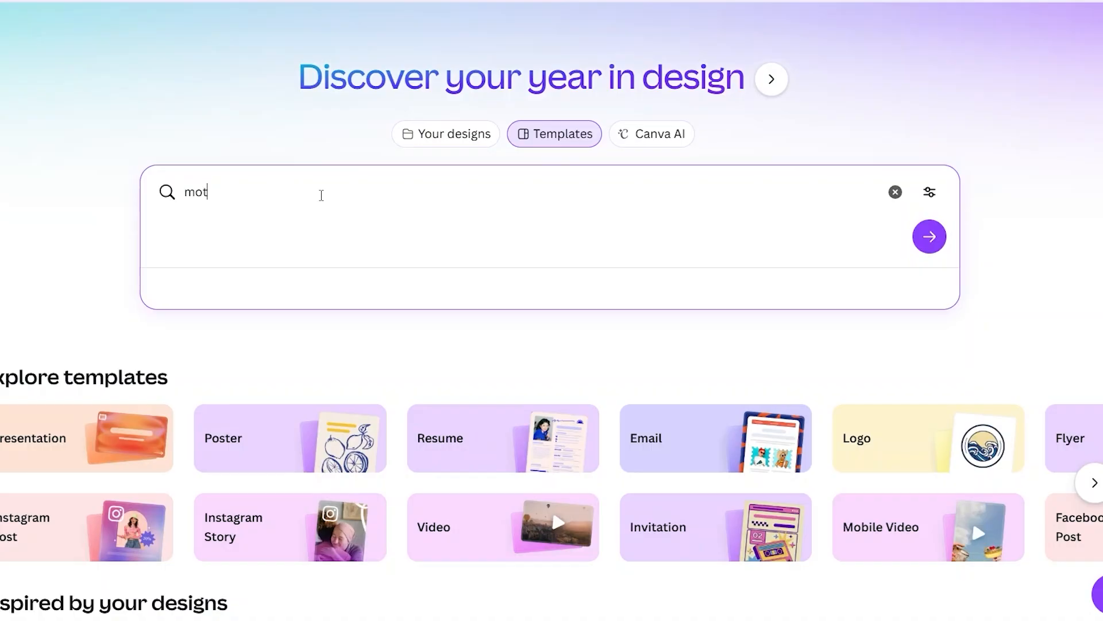
{"action": "type", "text": "ivationl quotes"}
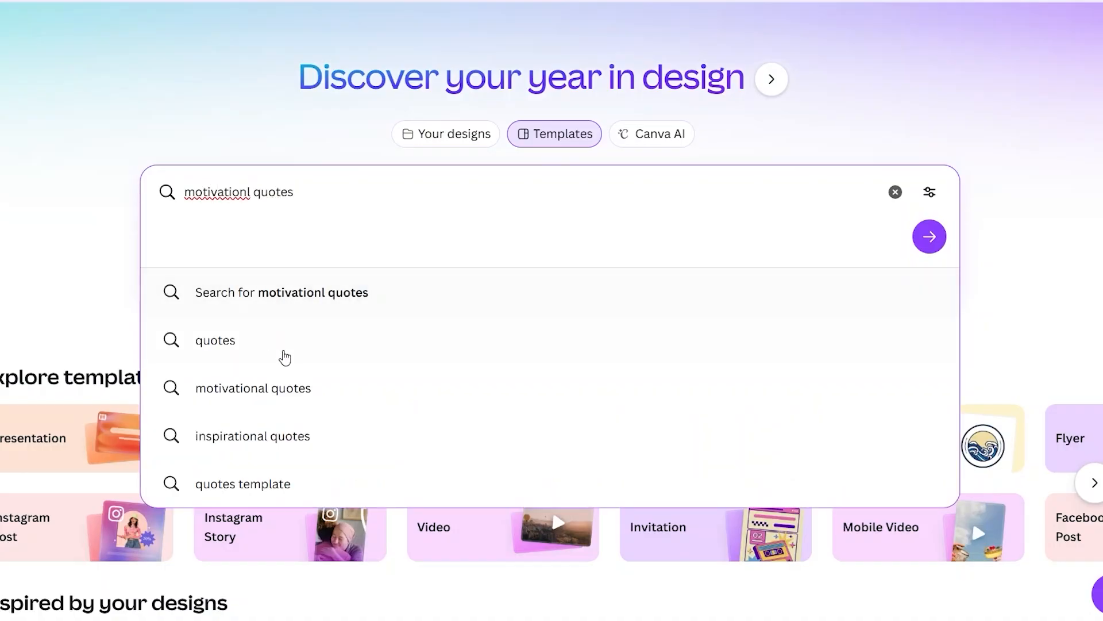
{"action": "left_click", "coordinate": [275, 395]}
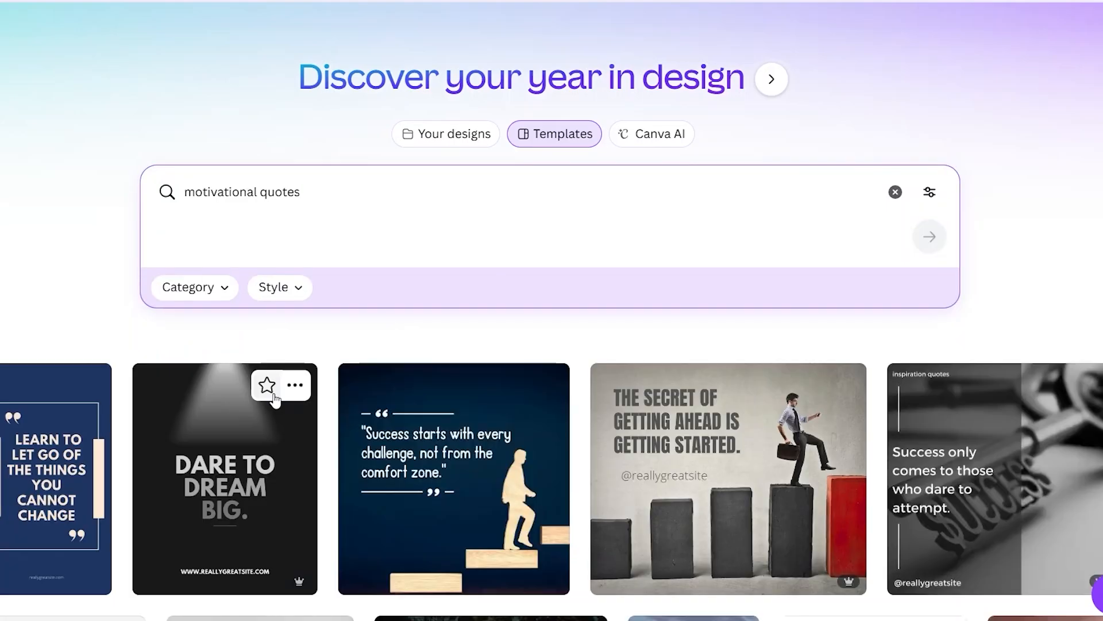
- Browse the results and open the Black White Inspiration Quotes Instagram Post template for customizing
{"action": "scroll", "coordinate": [496, 459], "scroll_direction": "down", "scroll_amount": 2}
{"action": "scroll", "coordinate": [496, 460], "scroll_direction": "down", "scroll_amount": 8}
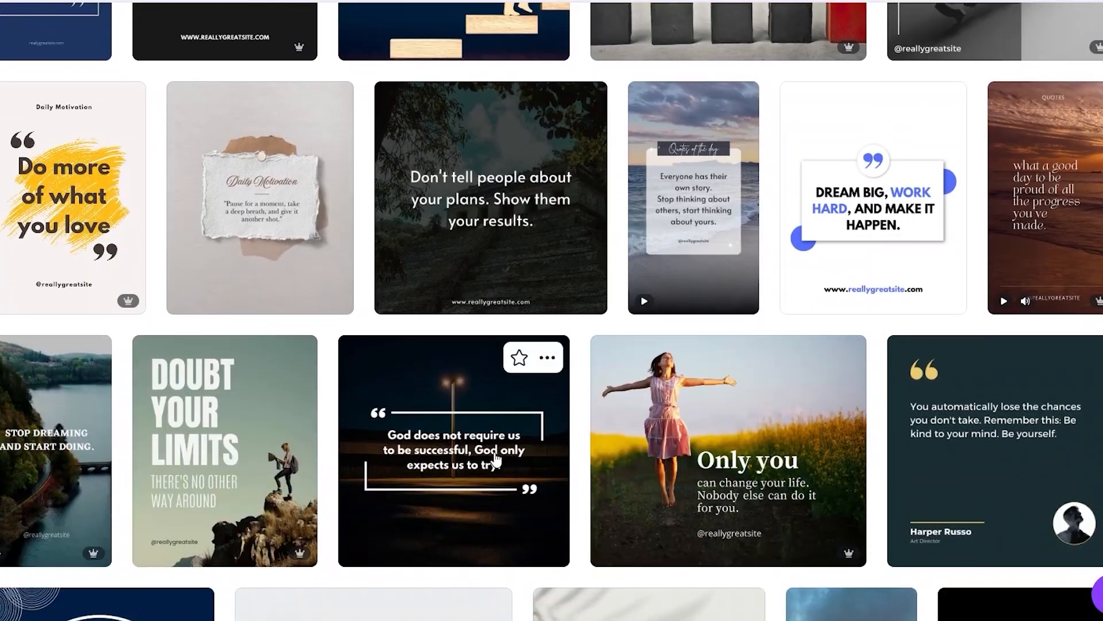
{"action": "scroll", "coordinate": [496, 458], "scroll_direction": "down", "scroll_amount": 3}
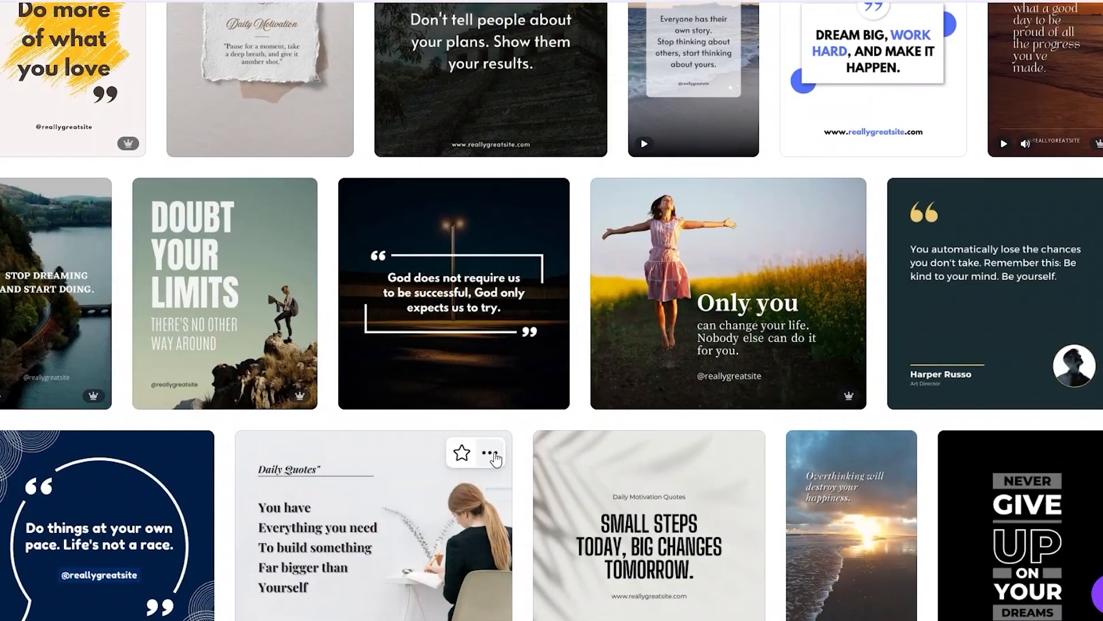
{"action": "scroll", "coordinate": [496, 458], "scroll_direction": "up", "scroll_amount": 6}
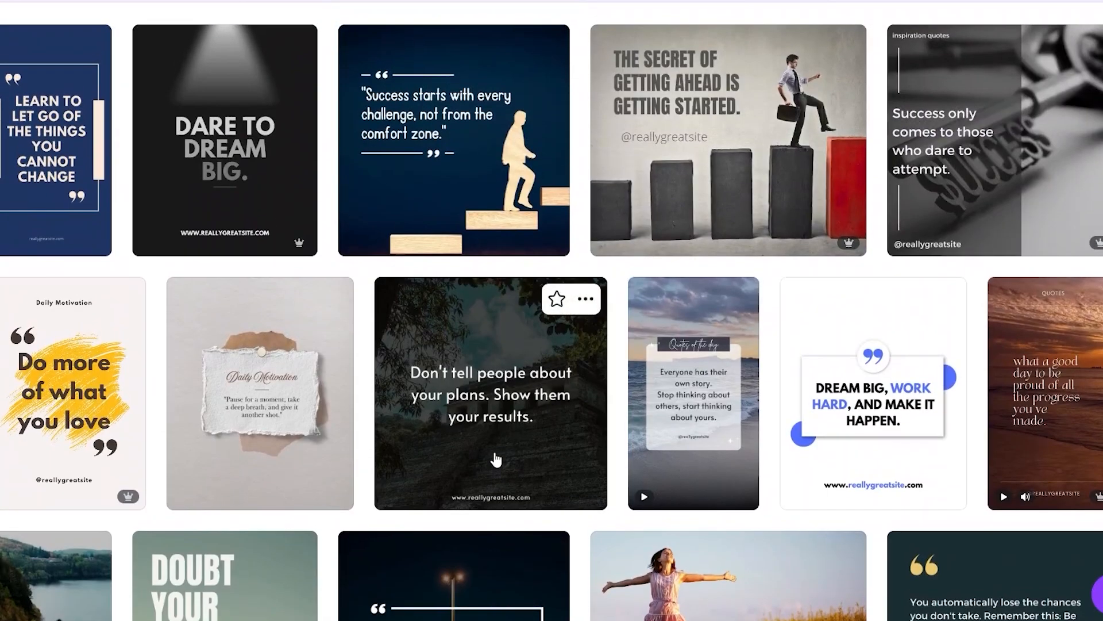
{"action": "scroll", "coordinate": [496, 460], "scroll_direction": "up", "scroll_amount": 2}
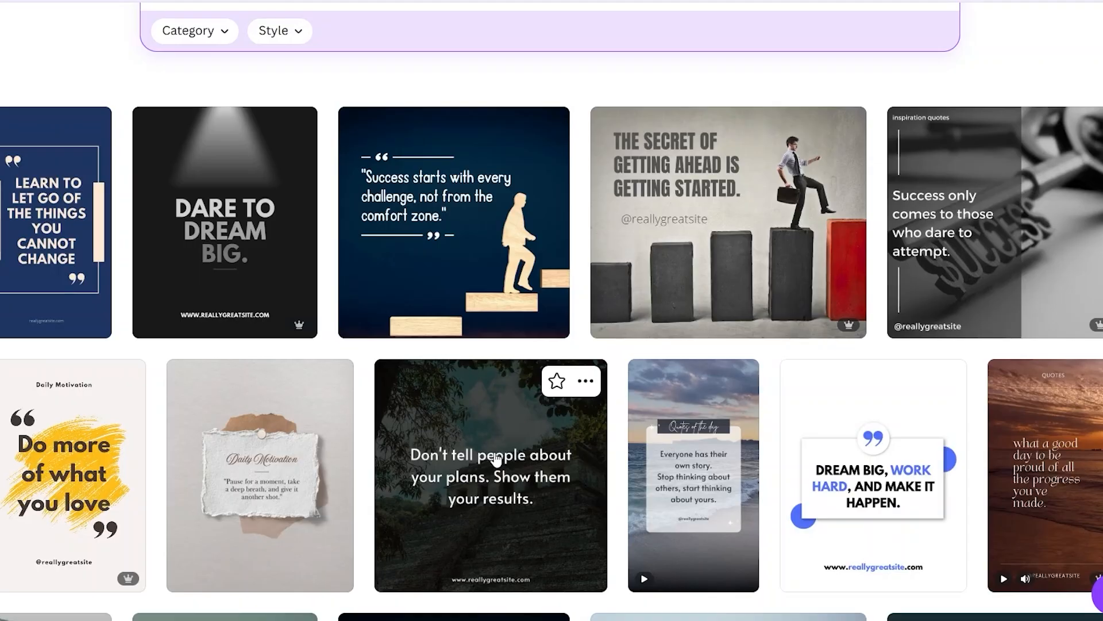
{"action": "scroll", "coordinate": [495, 459], "scroll_direction": "up", "scroll_amount": 4}
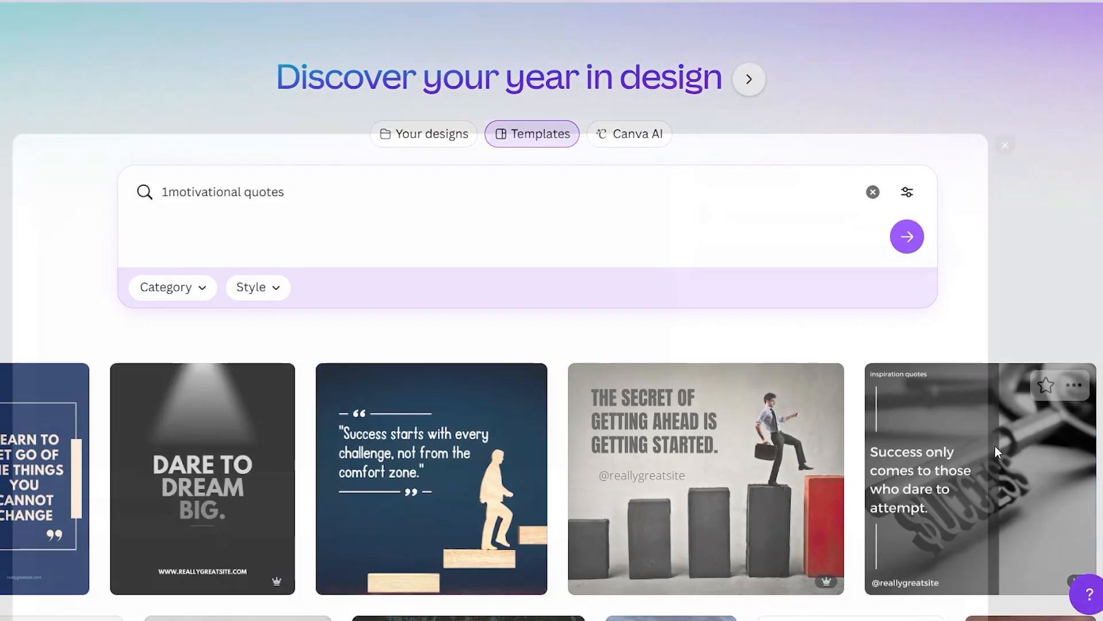
{"action": "left_click", "coordinate": [995, 445]}
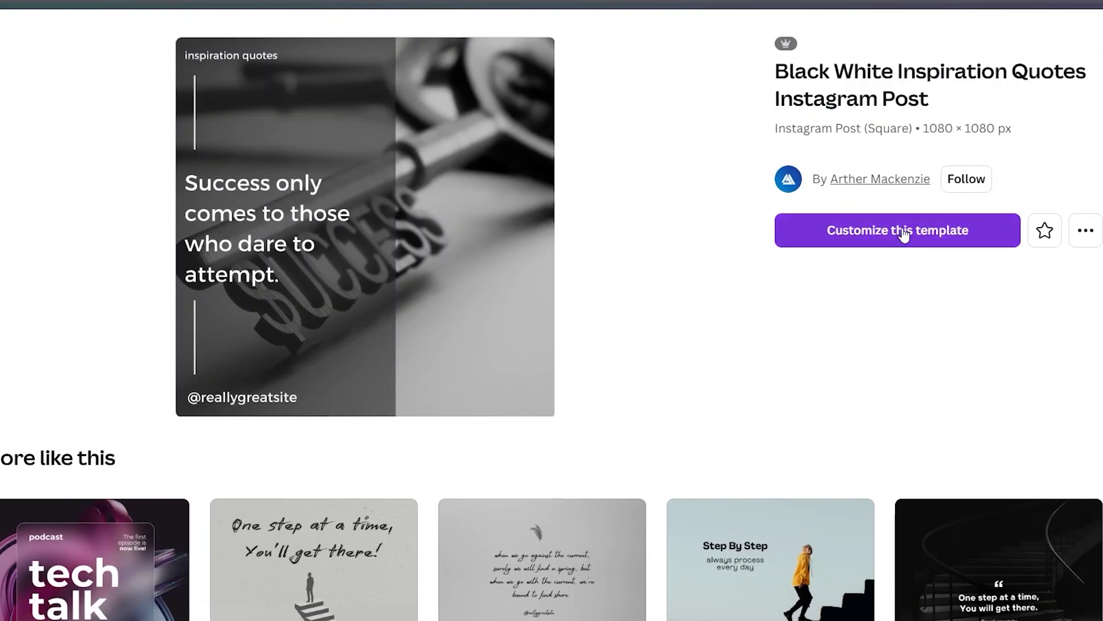
{"action": "left_click", "coordinate": [891, 231]}
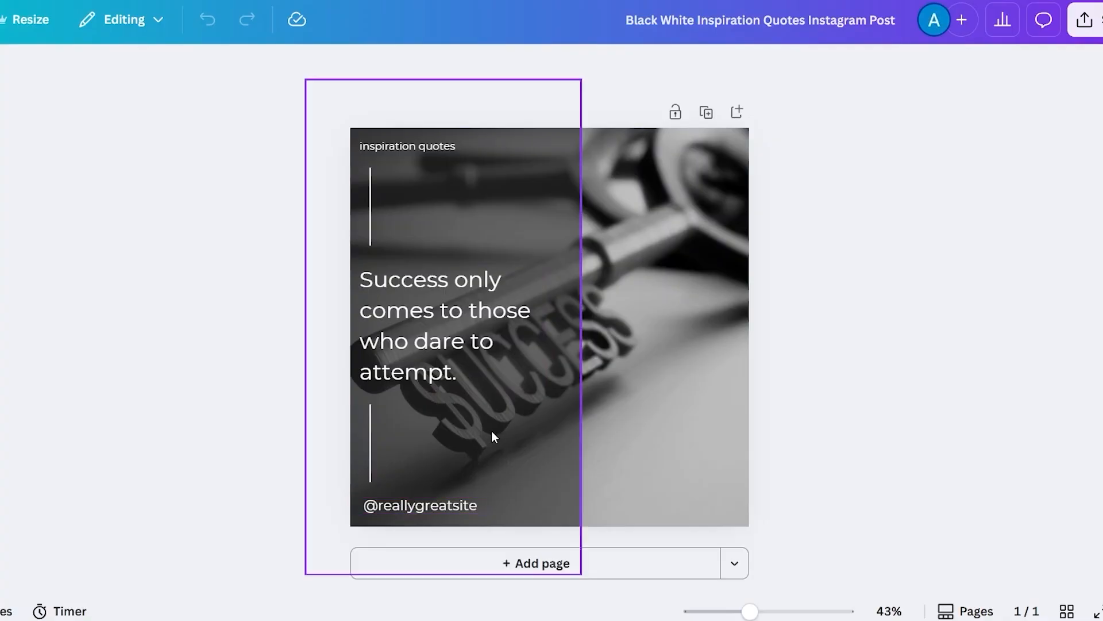
- Select the background image and inspect the design's layer list, including the overlapping layers view
{"action": "left_click", "coordinate": [654, 308]}
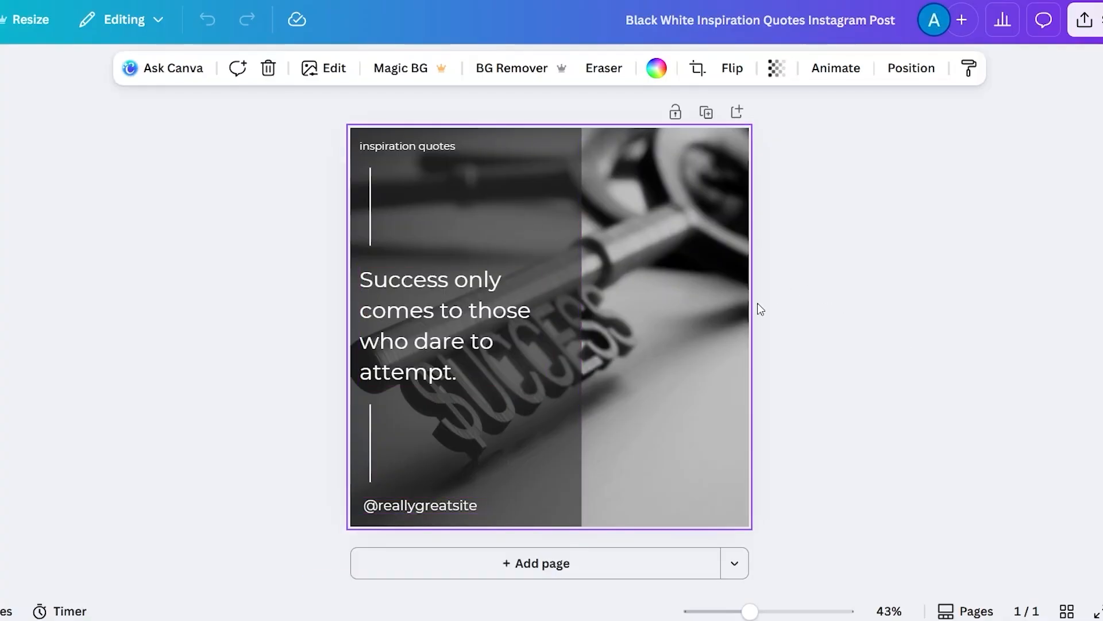
{"action": "left_click", "coordinate": [918, 69]}
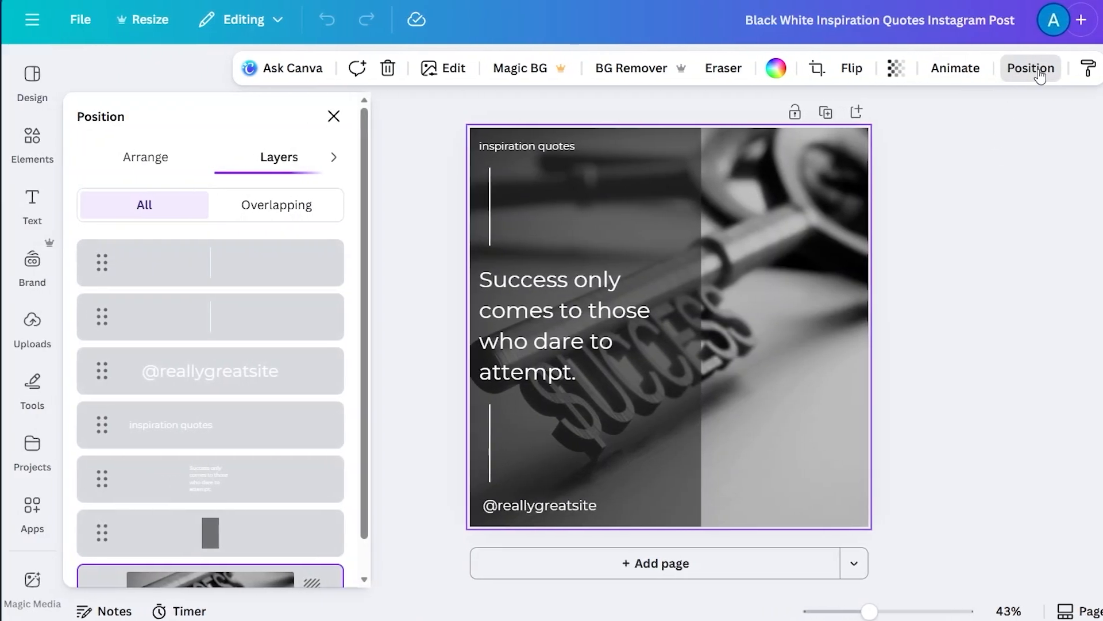
{"action": "scroll", "coordinate": [224, 495], "scroll_direction": "down", "scroll_amount": 1}
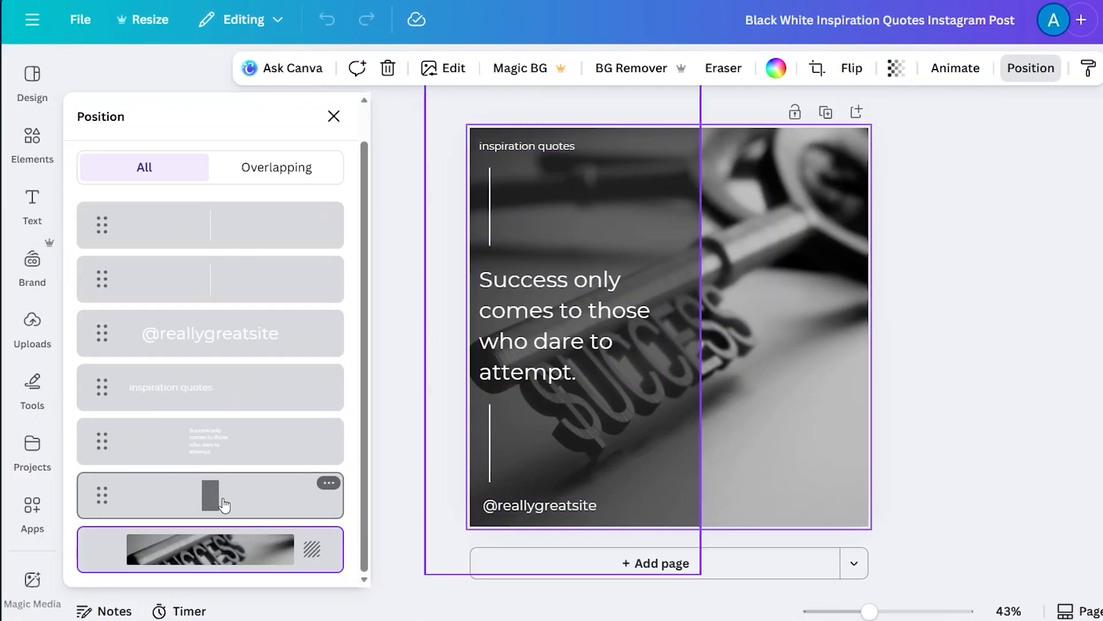
{"action": "scroll", "coordinate": [224, 505], "scroll_direction": "up", "scroll_amount": 1}
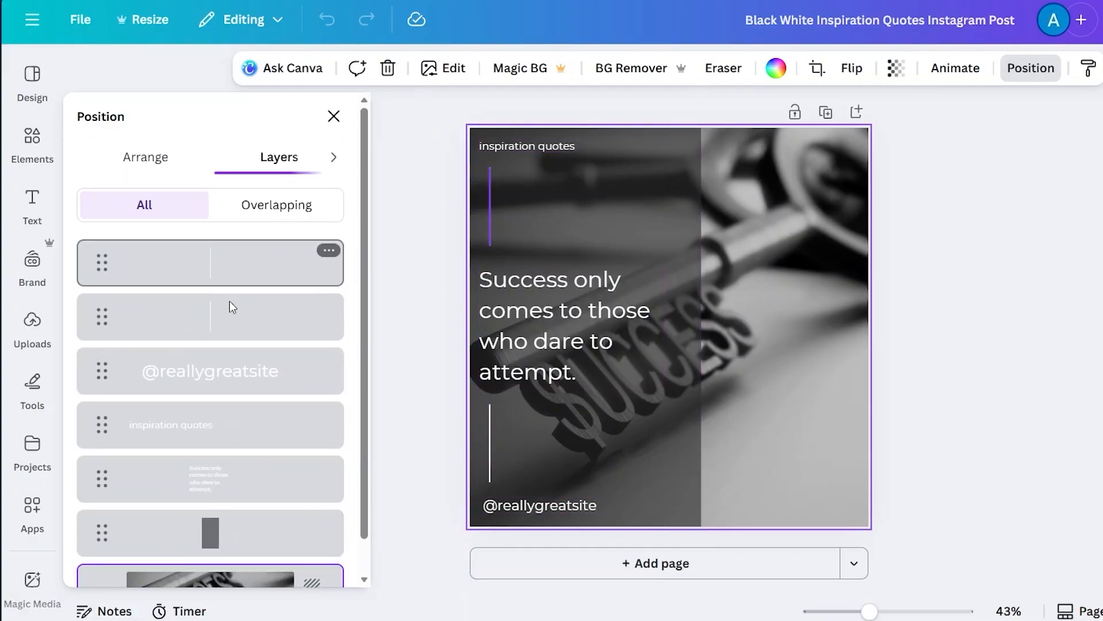
{"action": "scroll", "coordinate": [226, 491], "scroll_direction": "down", "scroll_amount": 1}
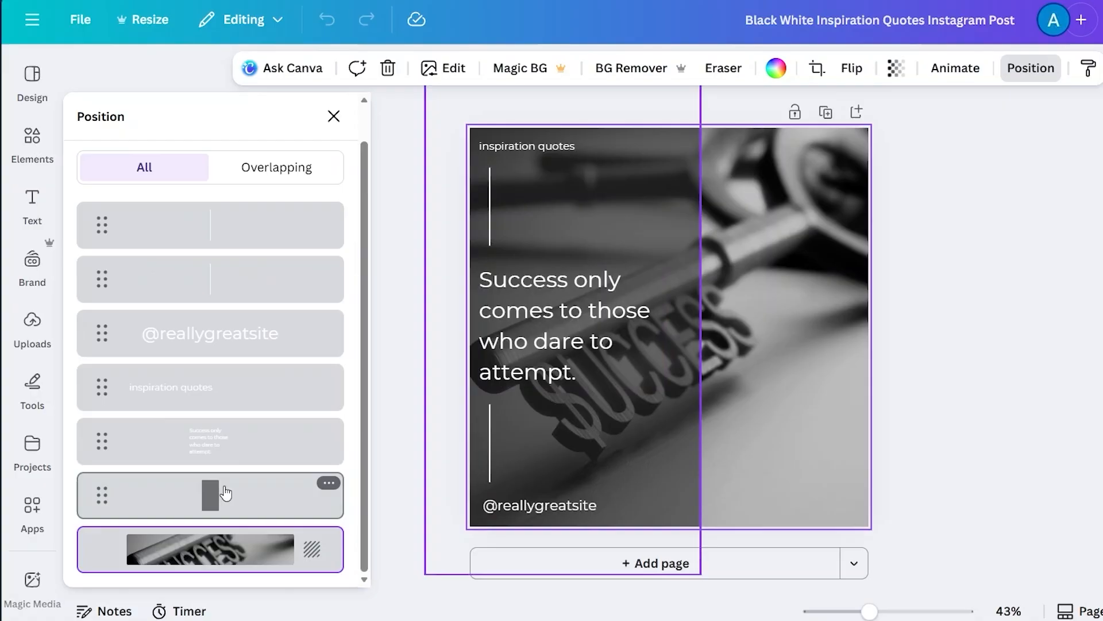
{"action": "left_click", "coordinate": [270, 177]}
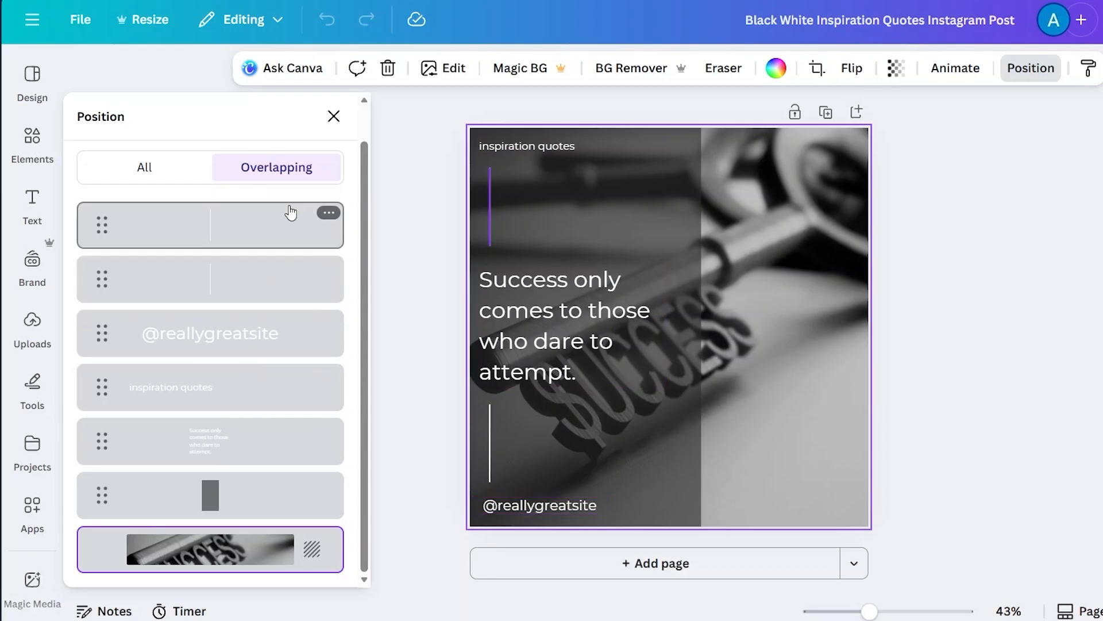
{"action": "left_click", "coordinate": [1055, 312]}
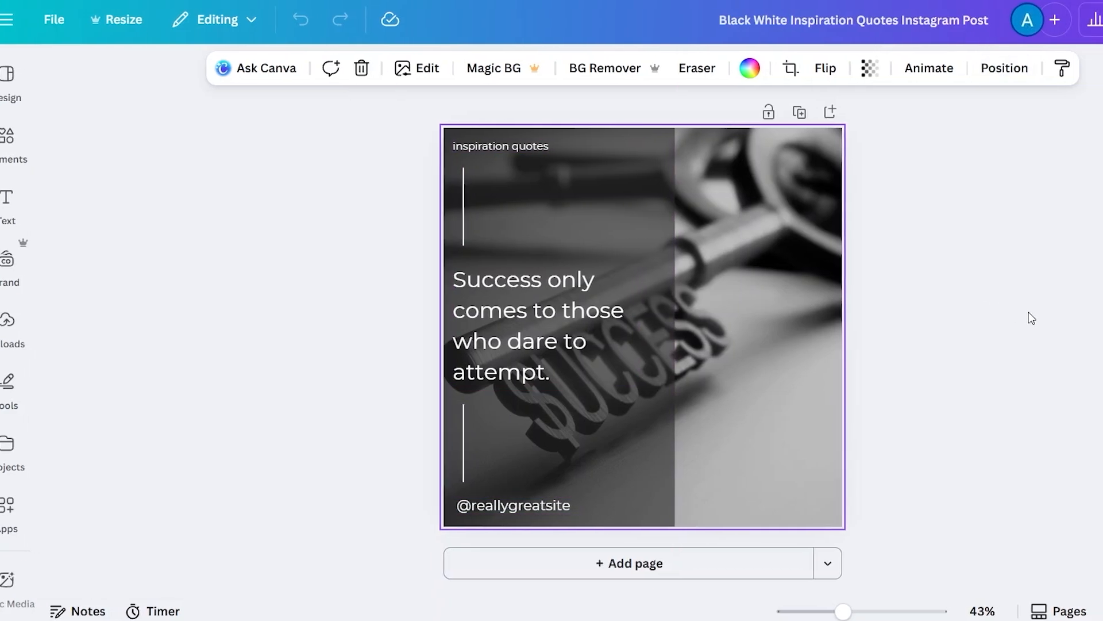
- Select the background photo and browse the Edit image options, including its filters and effects
{"action": "left_click", "coordinate": [528, 199]}
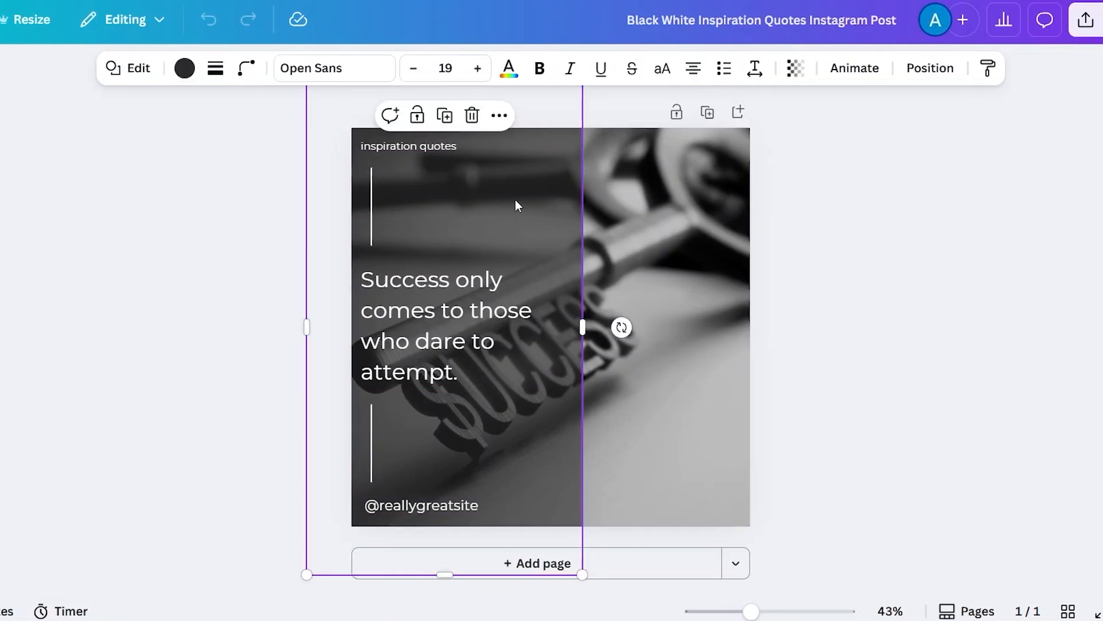
{"action": "left_click", "coordinate": [460, 328]}
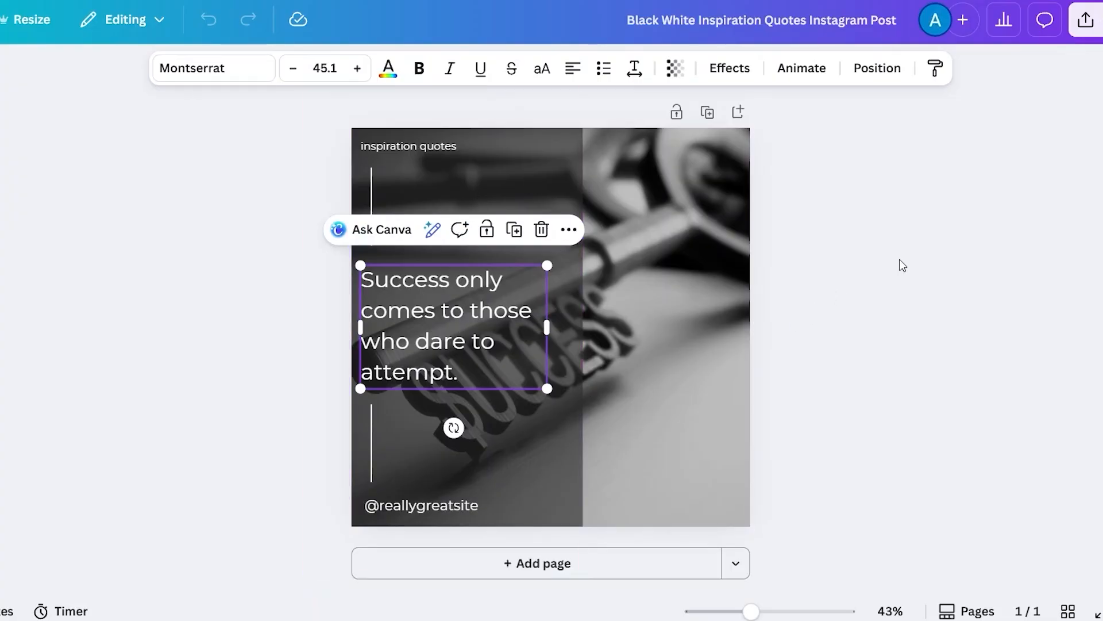
{"action": "left_click", "coordinate": [705, 225]}
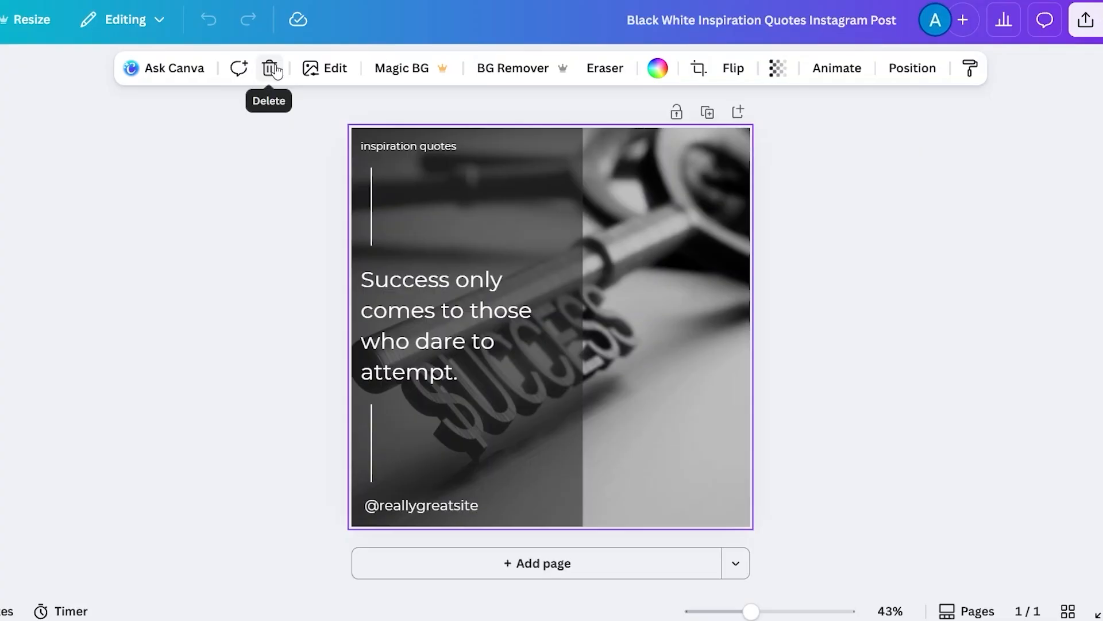
{"action": "left_click", "coordinate": [335, 69]}
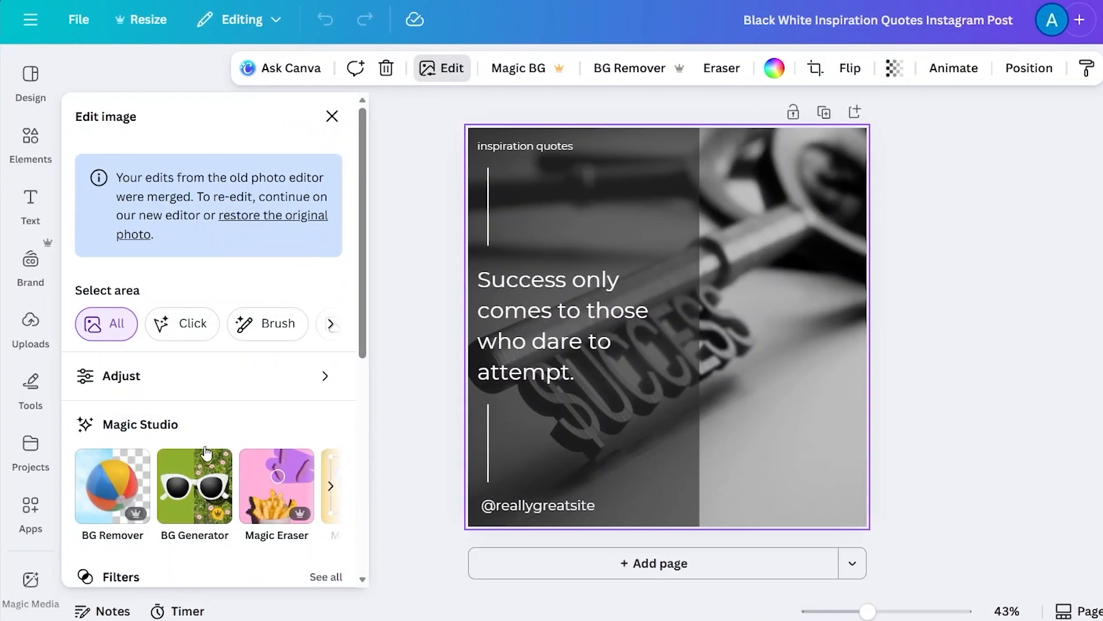
{"action": "scroll", "coordinate": [178, 454], "scroll_direction": "down", "scroll_amount": 3}
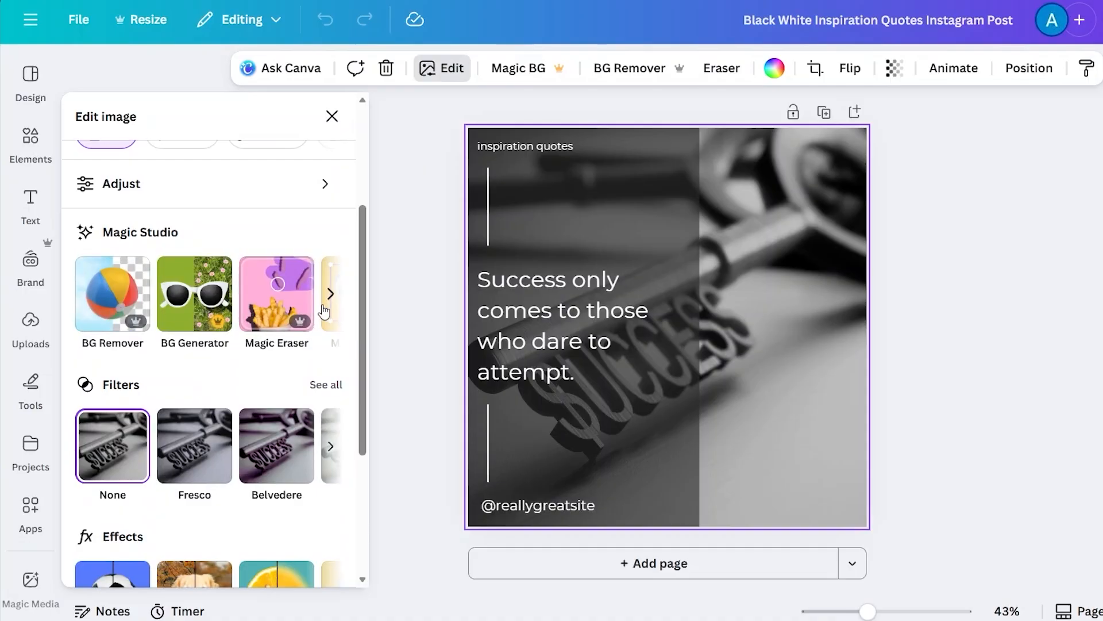
{"action": "scroll", "coordinate": [257, 312], "scroll_direction": "down", "scroll_amount": 2}
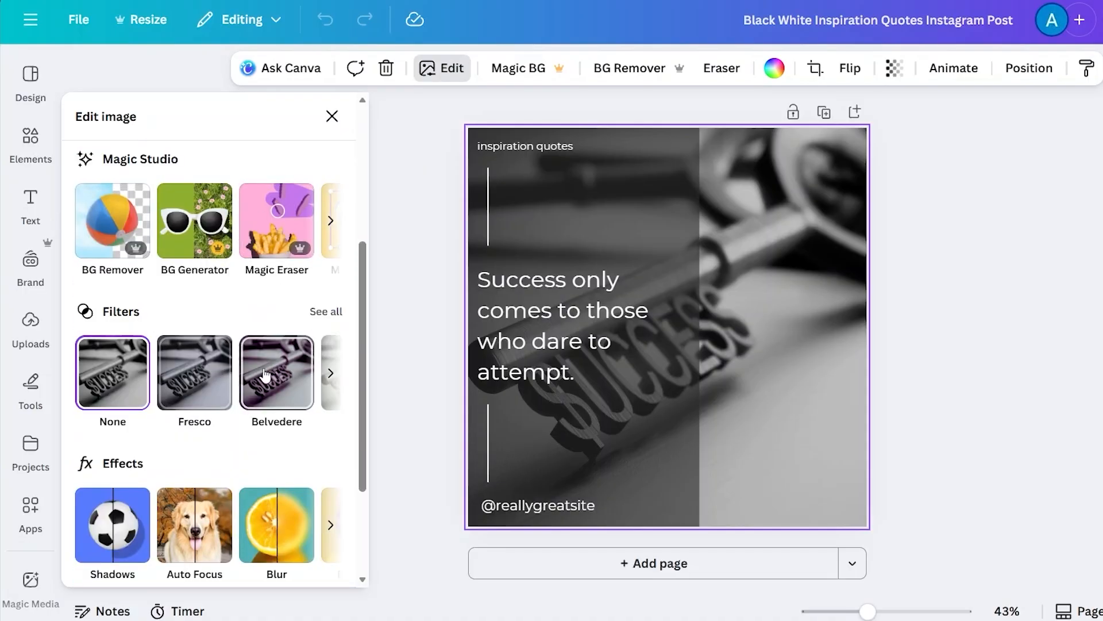
{"action": "scroll", "coordinate": [274, 377], "scroll_direction": "right", "scroll_amount": 5}
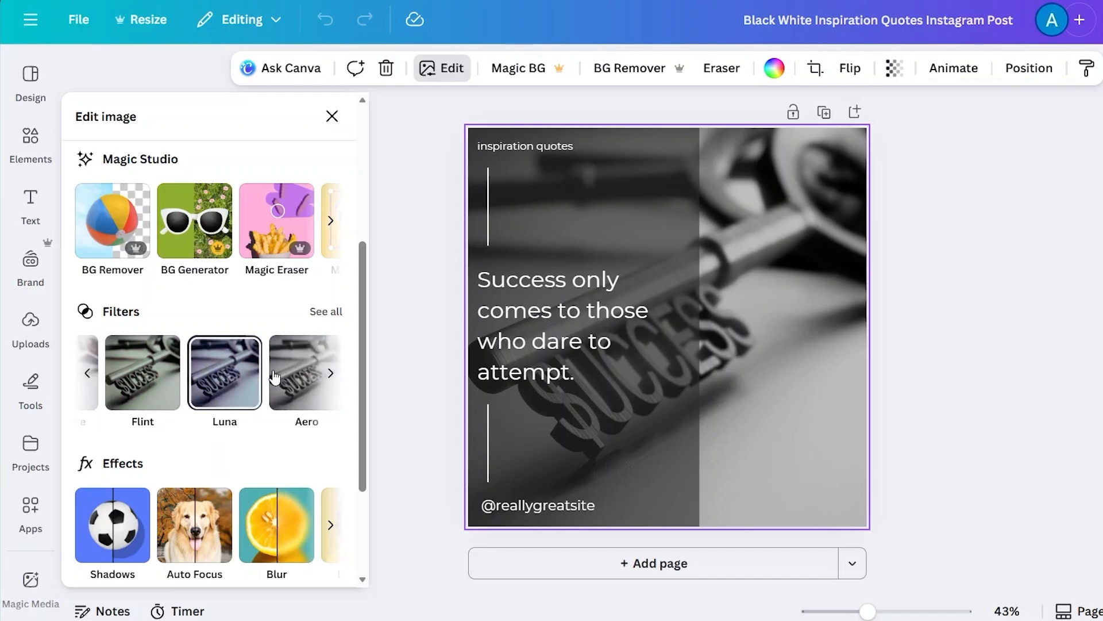
{"action": "scroll", "coordinate": [276, 375], "scroll_direction": "right", "scroll_amount": 2}
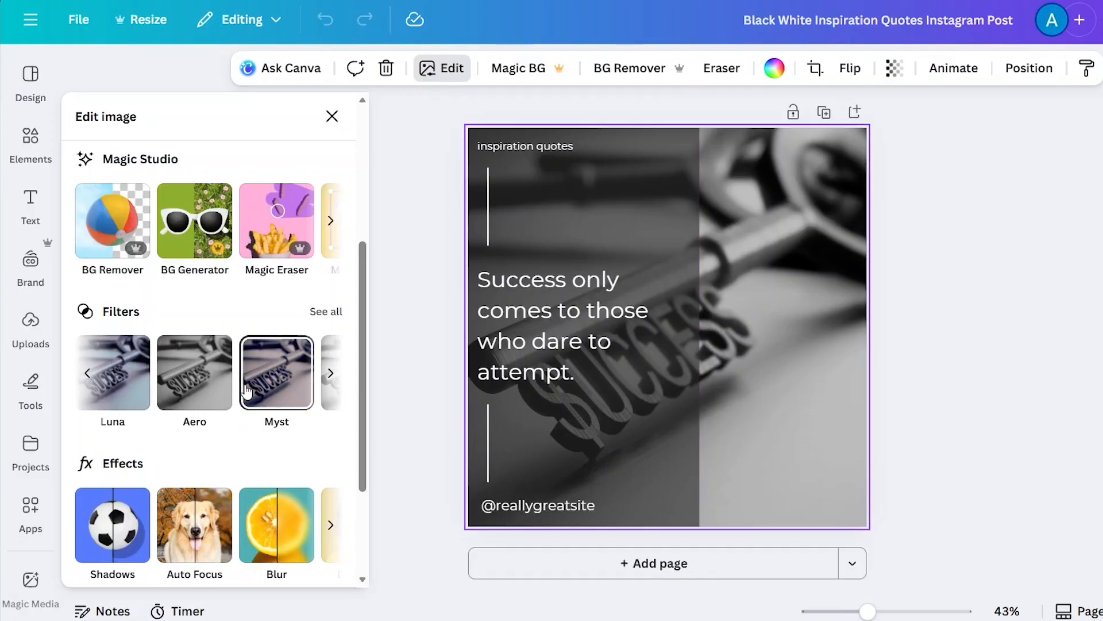
{"action": "scroll", "coordinate": [247, 391], "scroll_direction": "down", "scroll_amount": 3}
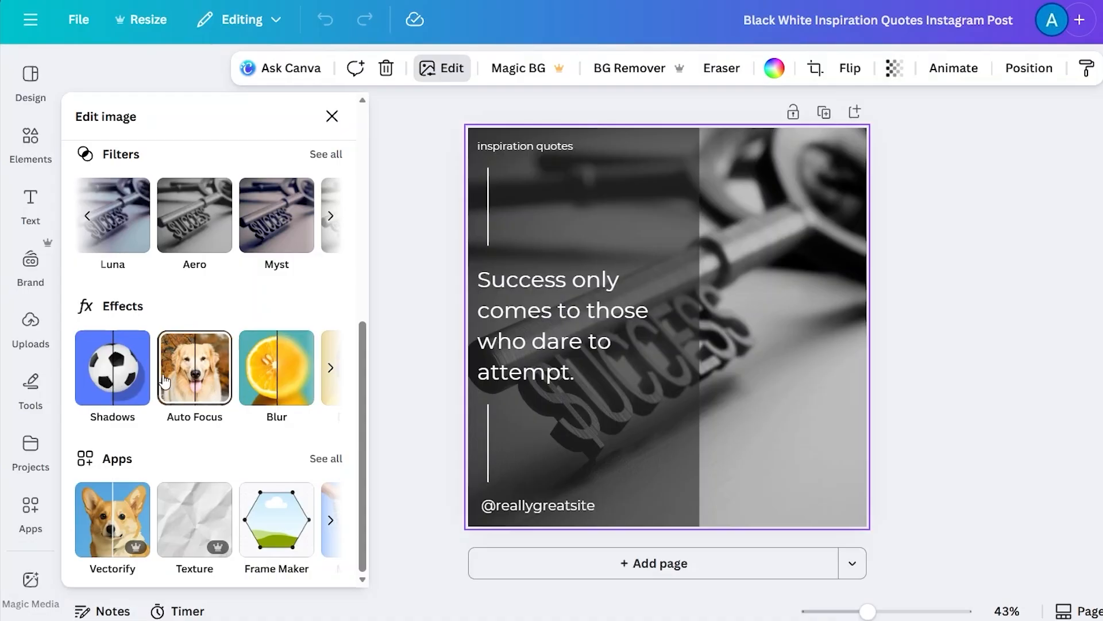
{"action": "scroll", "coordinate": [230, 379], "scroll_direction": "right", "scroll_amount": 2}
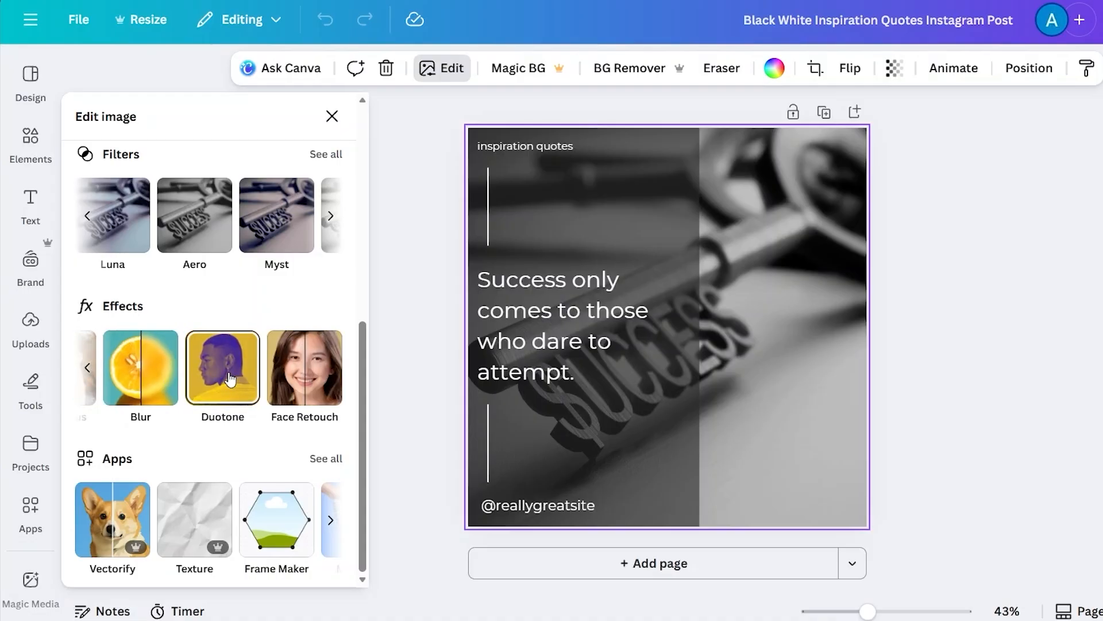
{"action": "scroll", "coordinate": [230, 379], "scroll_direction": "up", "scroll_amount": 1}
{"action": "scroll", "coordinate": [230, 379], "scroll_direction": "up", "scroll_amount": 5}
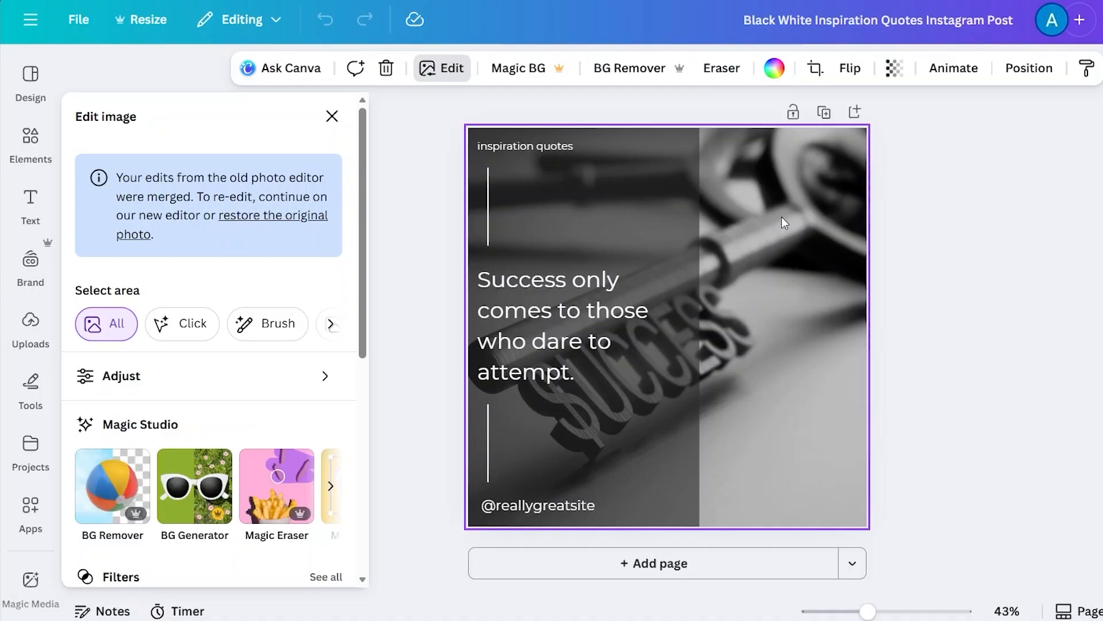
- Open the photo's color options and pick the black-to-white linear gradient
{"action": "left_click", "coordinate": [774, 70]}
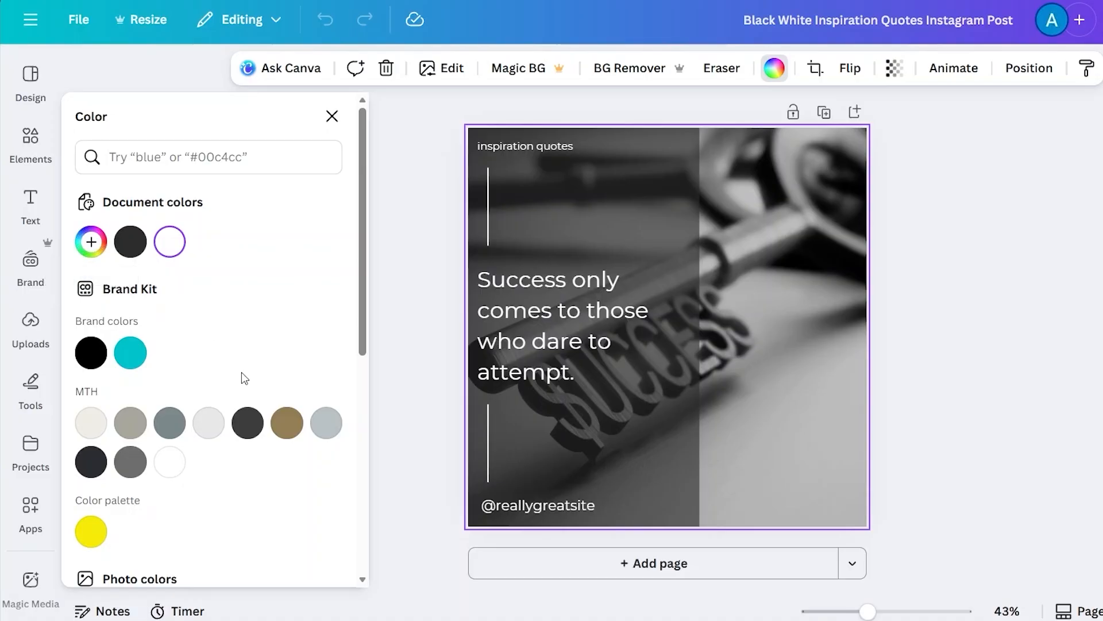
{"action": "scroll", "coordinate": [241, 373], "scroll_direction": "down", "scroll_amount": 3}
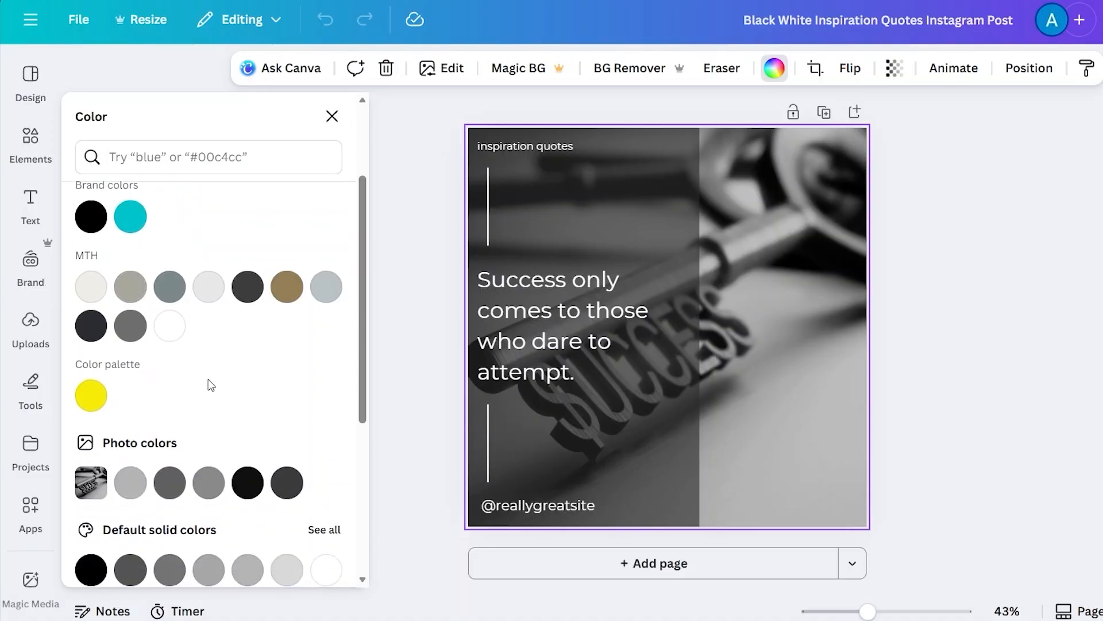
{"action": "scroll", "coordinate": [209, 382], "scroll_direction": "down", "scroll_amount": 2}
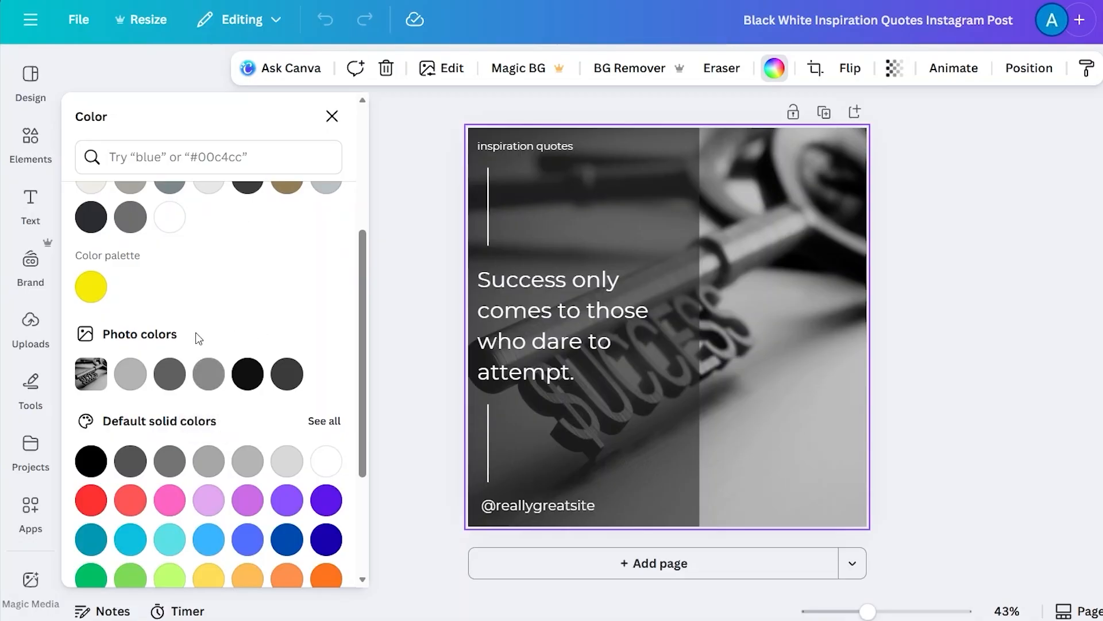
{"action": "scroll", "coordinate": [272, 308], "scroll_direction": "down", "scroll_amount": 2}
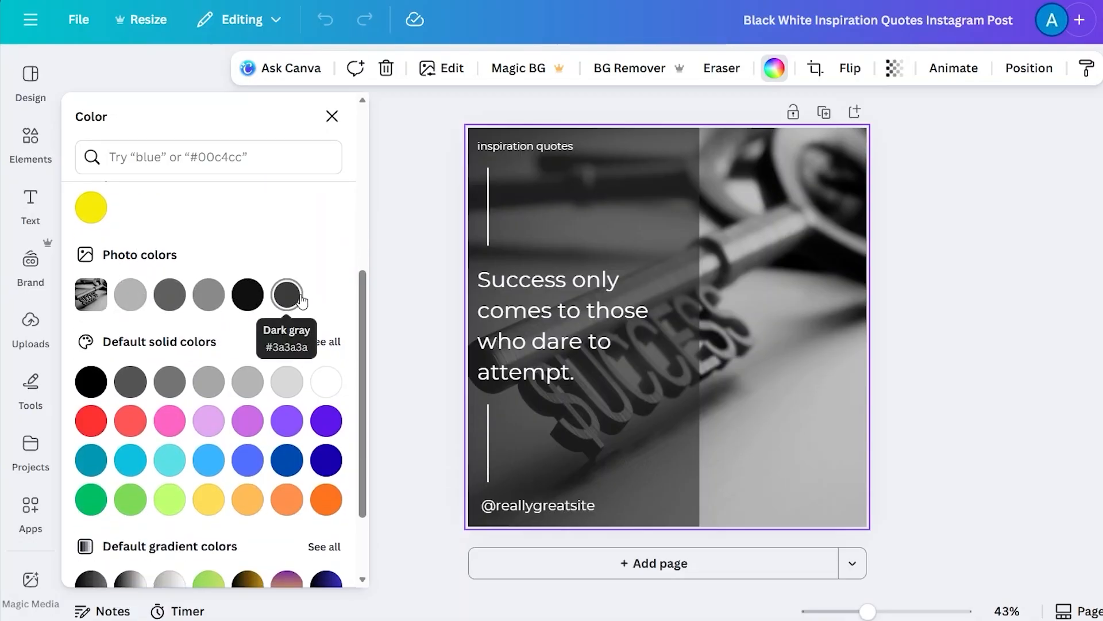
{"action": "scroll", "coordinate": [302, 300], "scroll_direction": "down", "scroll_amount": 3}
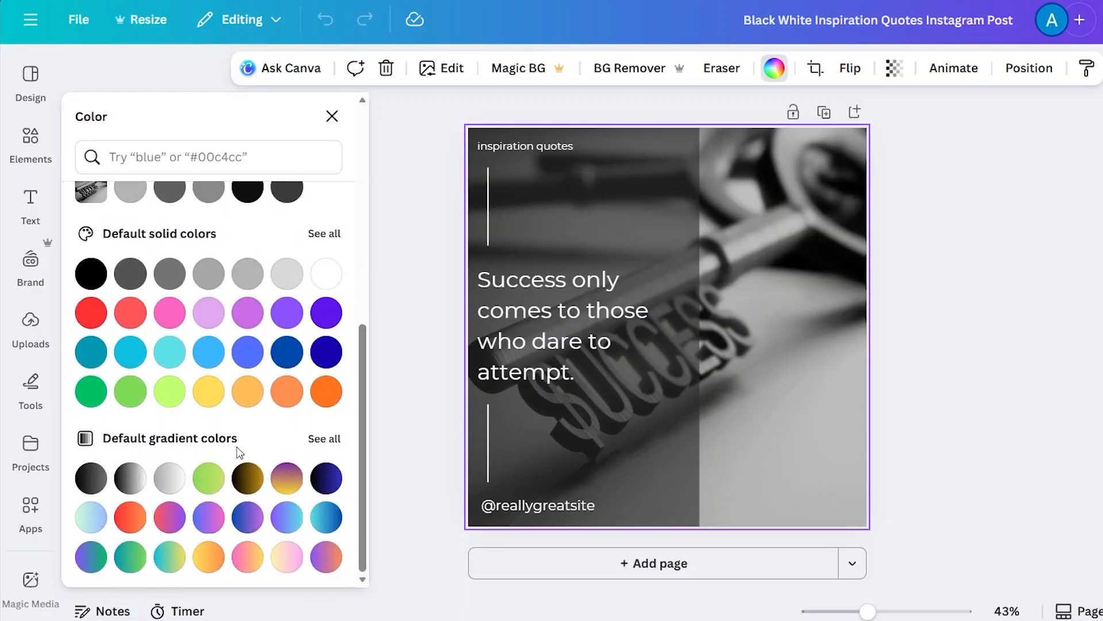
{"action": "left_click", "coordinate": [170, 478]}
- Apply the black-to-white linear gradient to the background photo
{"action": "left_click", "coordinate": [127, 480]}
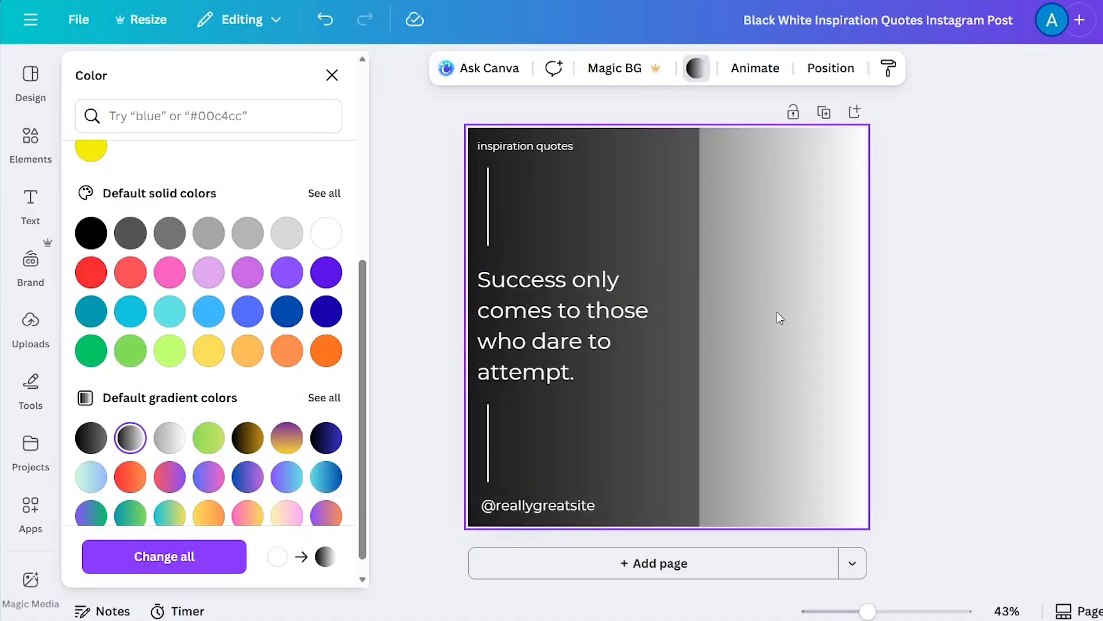
{"action": "left_click", "coordinate": [816, 295]}
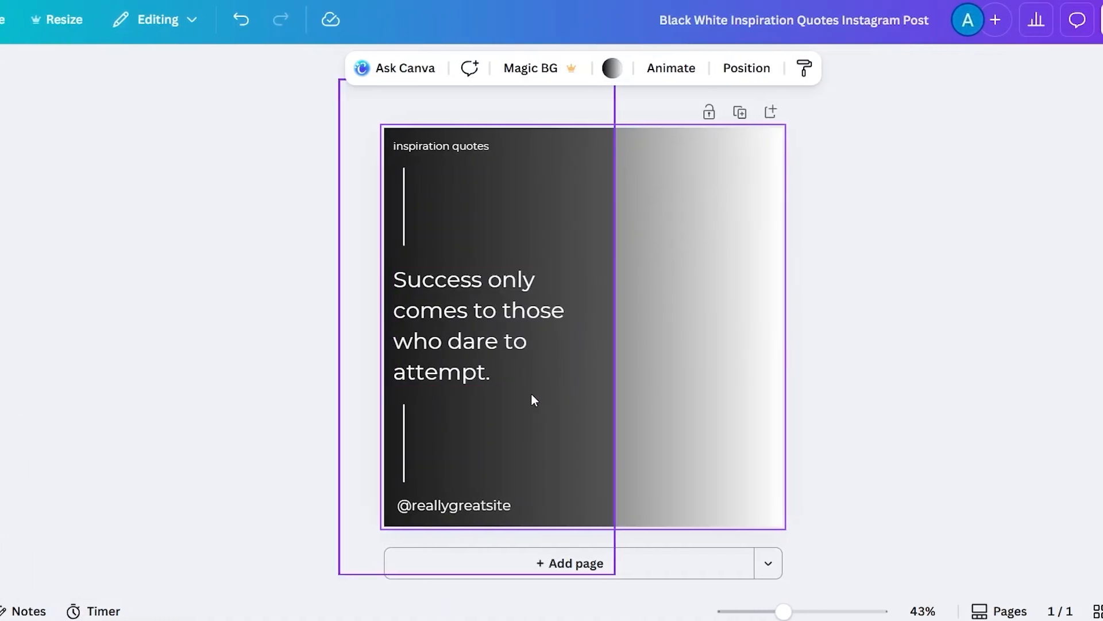
- Move the dark text panel off the page and back, then undo back to the original photo
{"action": "left_click_drag", "start_coordinate": [545, 432], "coordinate": [341, 444]}
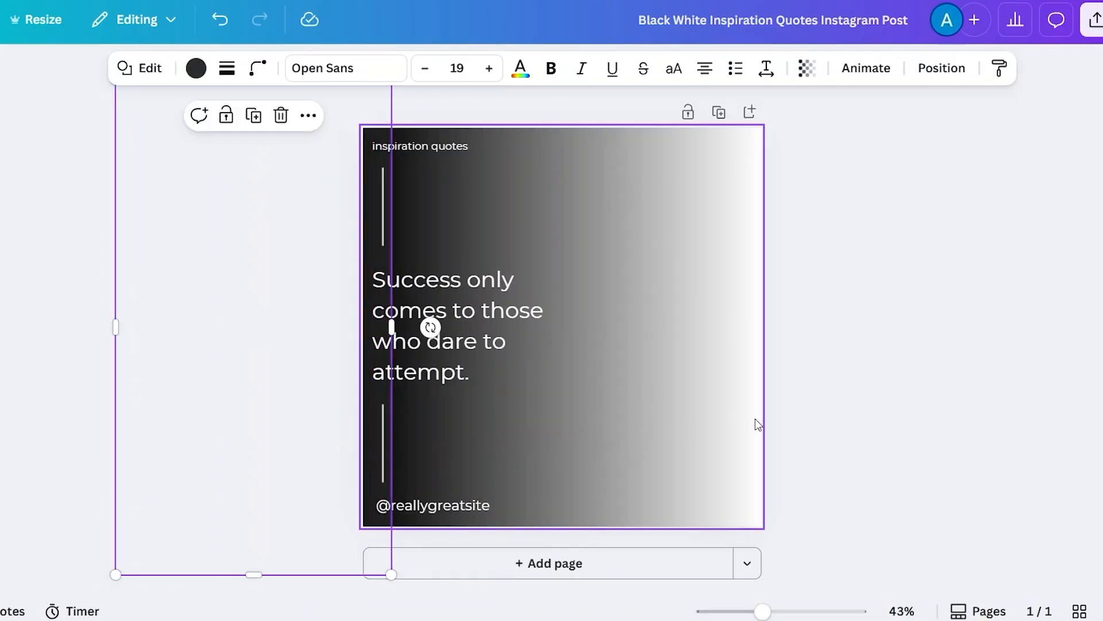
{"action": "left_click_drag", "start_coordinate": [310, 495], "coordinate": [482, 512]}
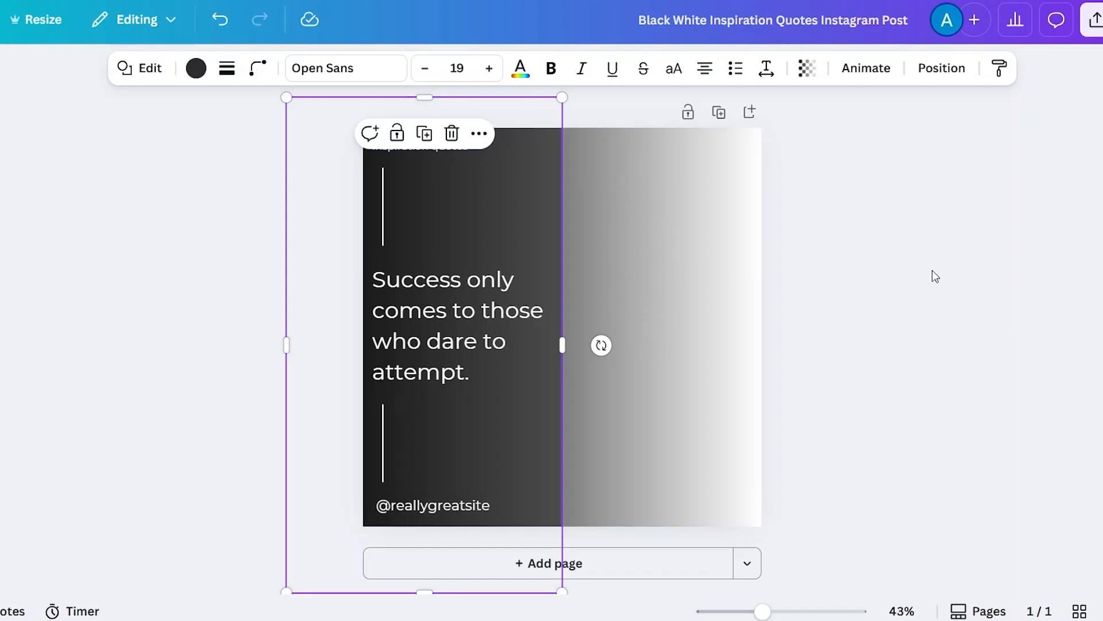
{"action": "left_click", "coordinate": [687, 251]}
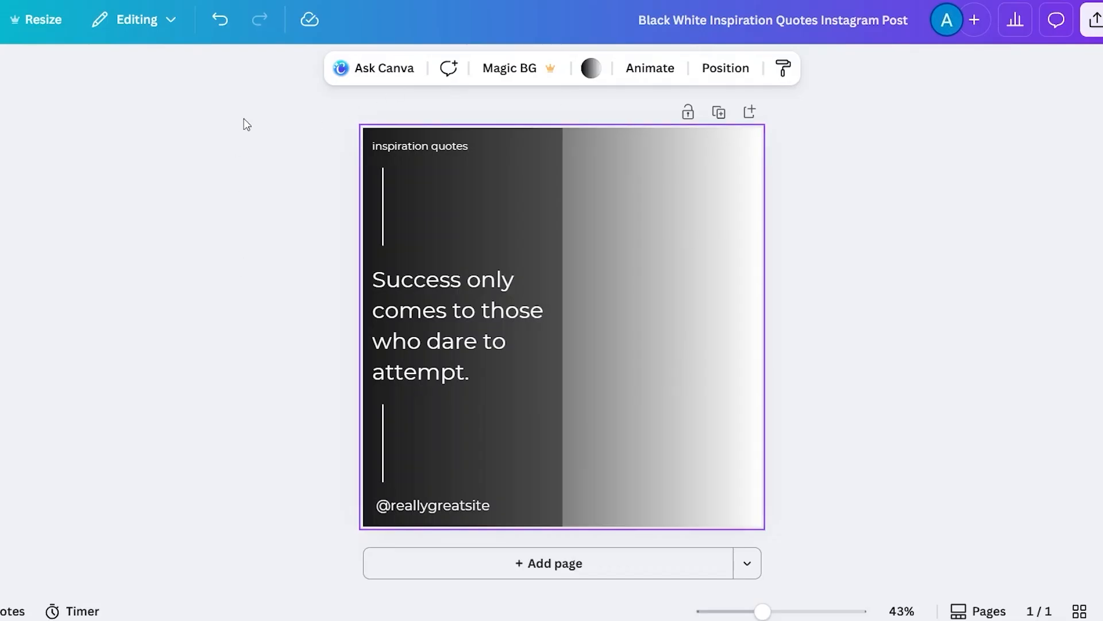
{"action": "left_click", "coordinate": [220, 18]}
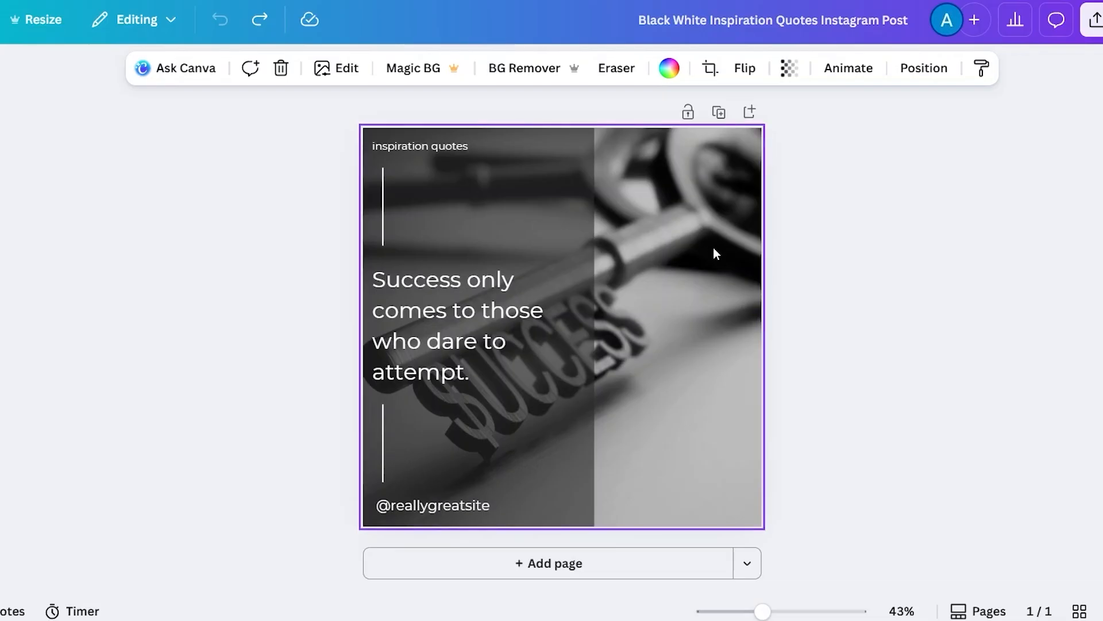
- Open the background photo's Crop options and close them without changes
{"action": "left_click", "coordinate": [710, 69]}
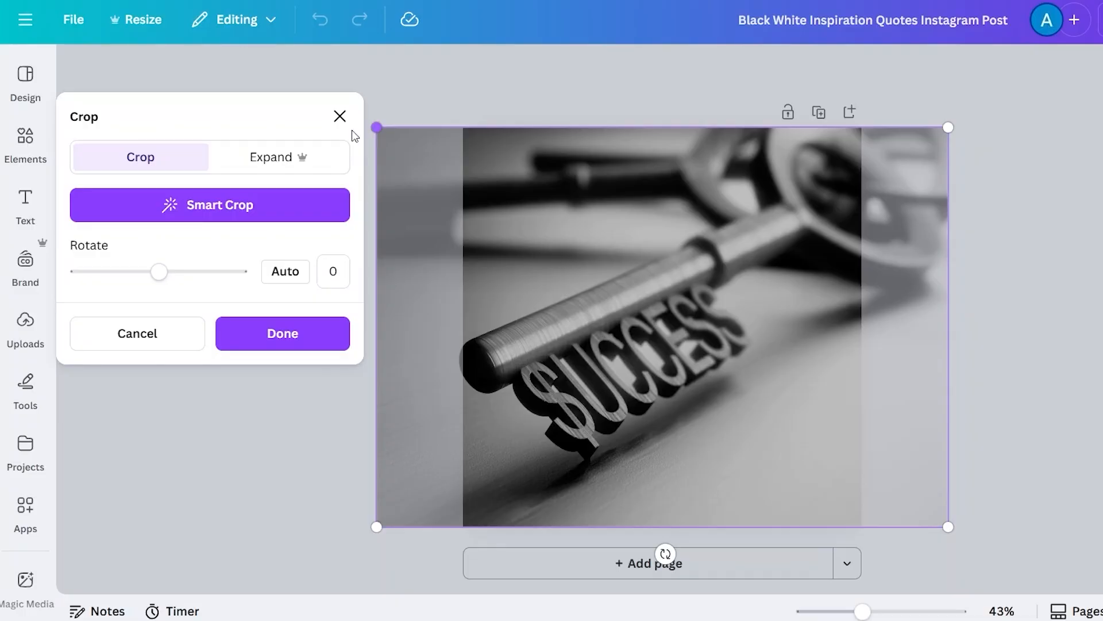
{"action": "left_click", "coordinate": [339, 116]}
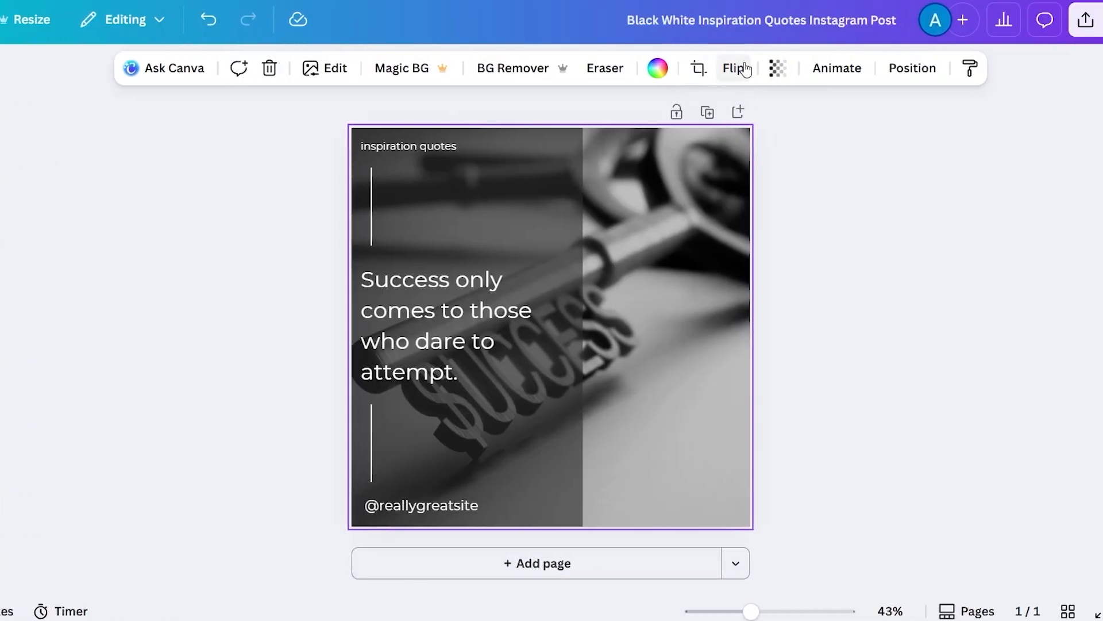
- Flip the photo horizontally and vertically, flipping each direction back again
{"action": "left_click", "coordinate": [745, 69]}
{"action": "left_click", "coordinate": [733, 115]}
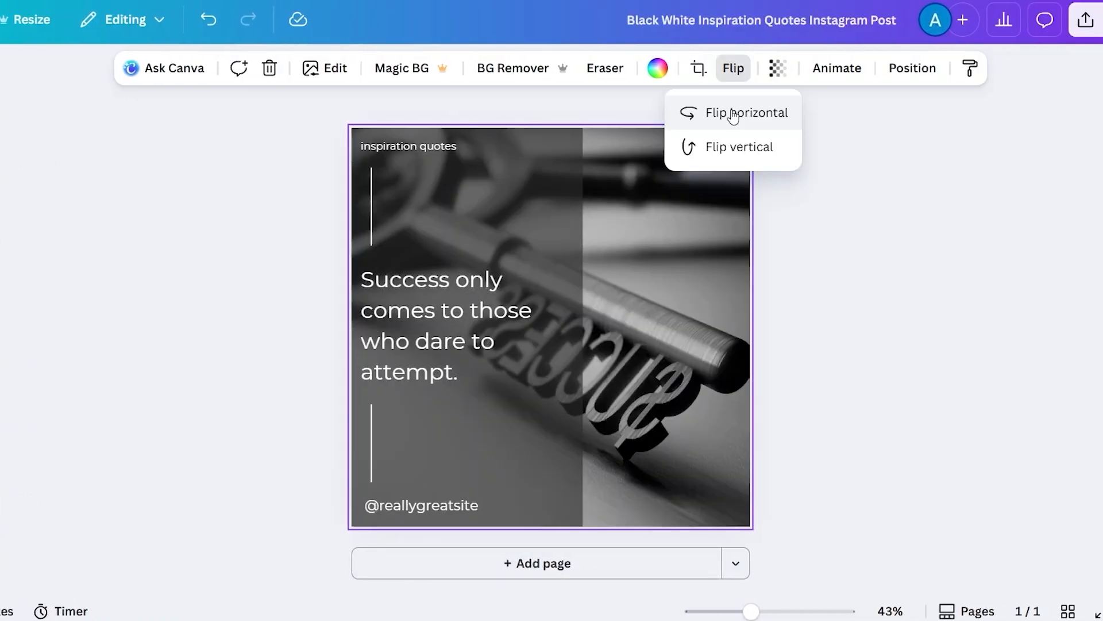
{"action": "left_click", "coordinate": [733, 115]}
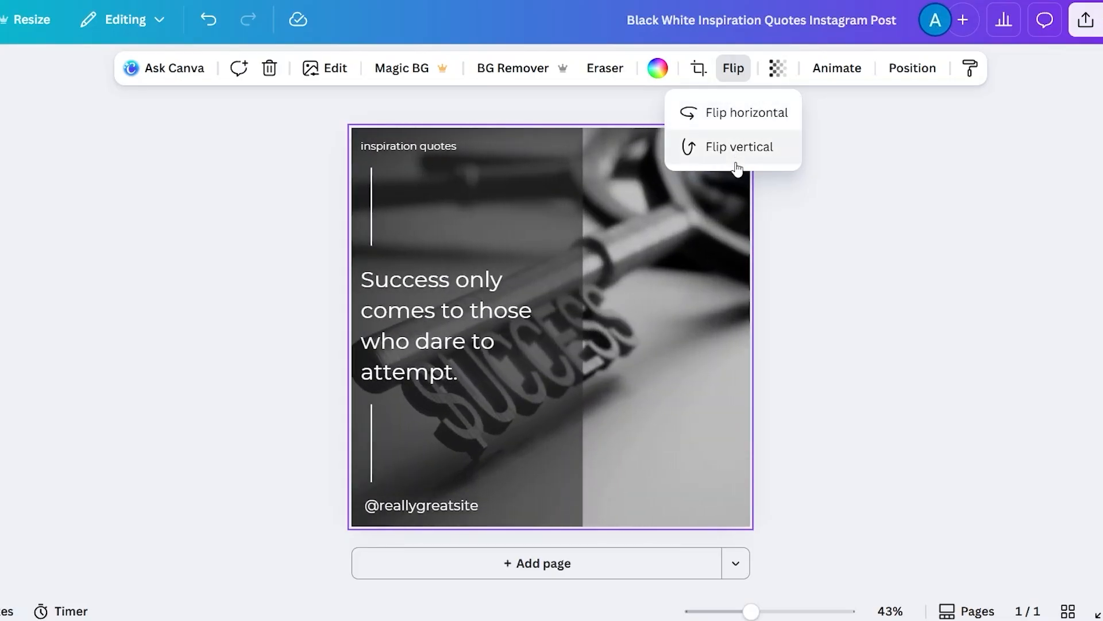
{"action": "left_click", "coordinate": [736, 149]}
{"action": "left_click", "coordinate": [737, 150]}
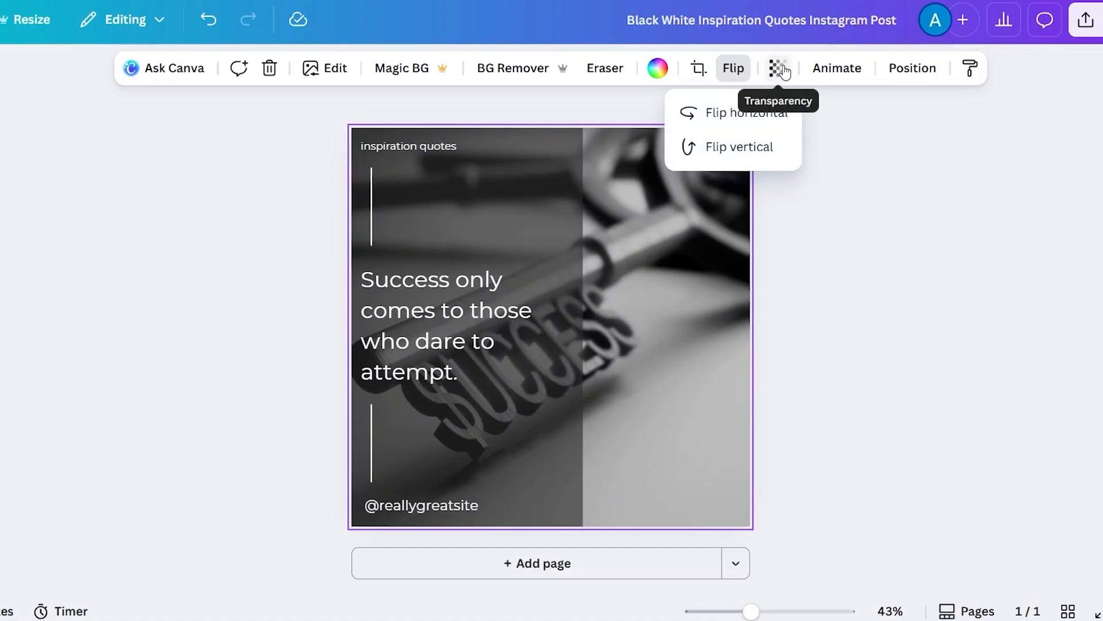
- Lower the photo's transparency and return it to 100
{"action": "left_click", "coordinate": [779, 68]}
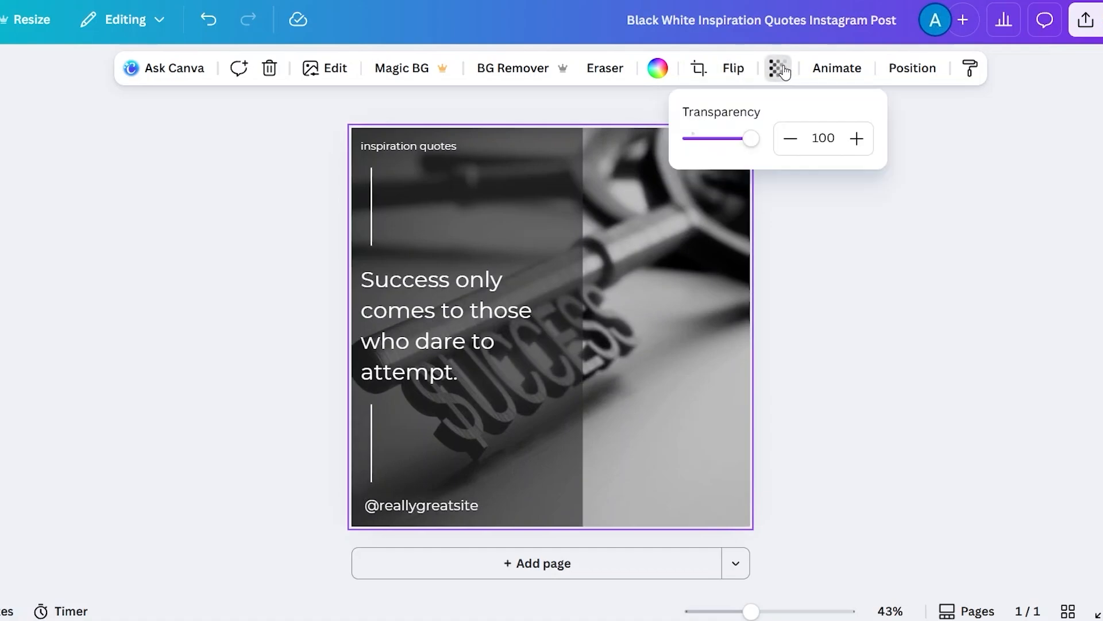
{"action": "left_click", "coordinate": [790, 138]}
{"action": "left_click", "coordinate": [789, 138]}
{"action": "left_click_drag", "start_coordinate": [786, 143], "coordinate": [786, 143]}
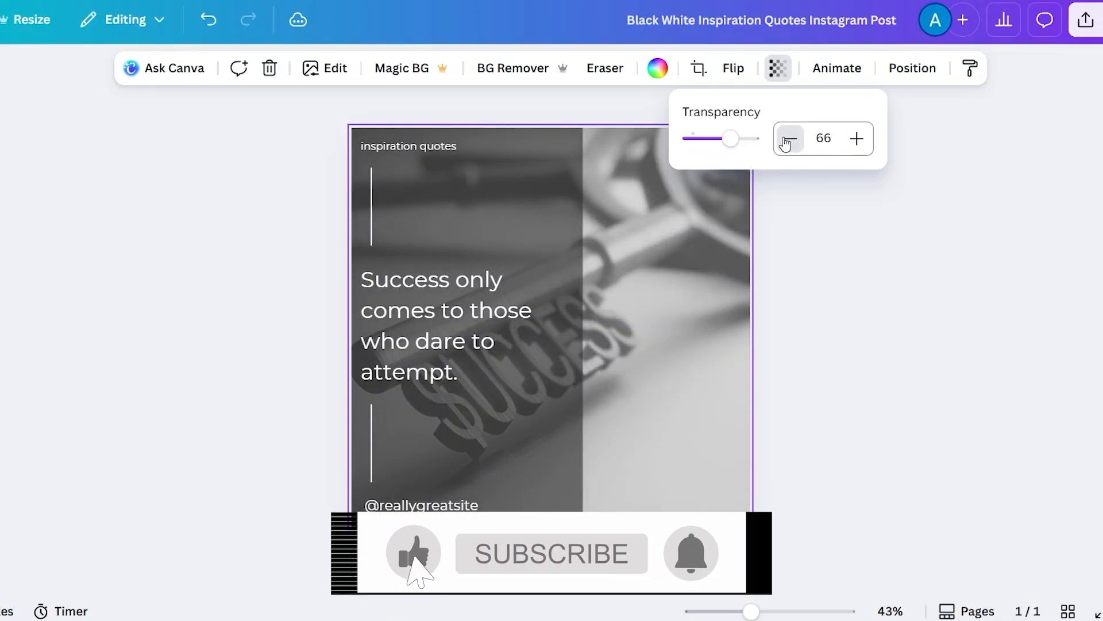
{"action": "left_click_drag", "start_coordinate": [857, 140], "coordinate": [859, 141]}
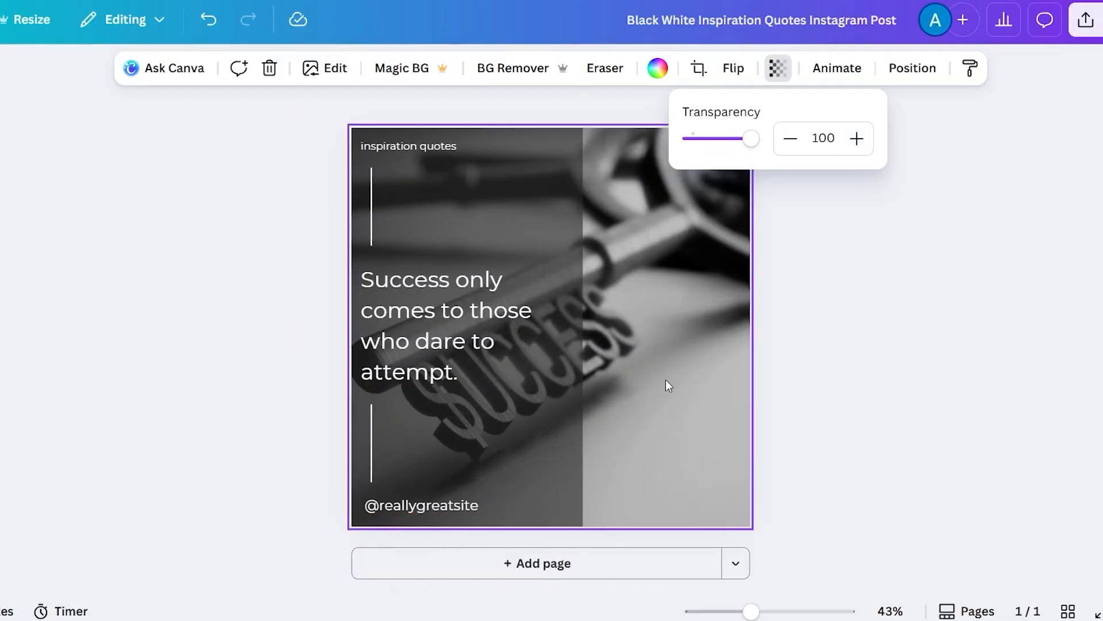
- Open the photo's Animate and Position panels to look at their options, then close the panel
{"action": "left_click", "coordinate": [843, 70]}
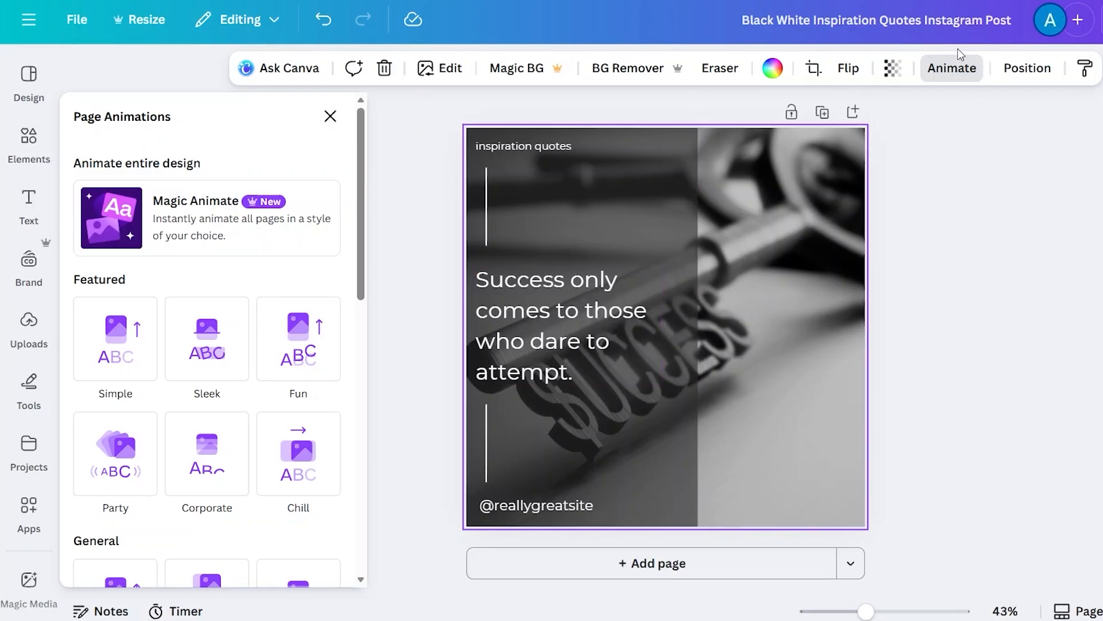
{"action": "left_click", "coordinate": [1041, 69]}
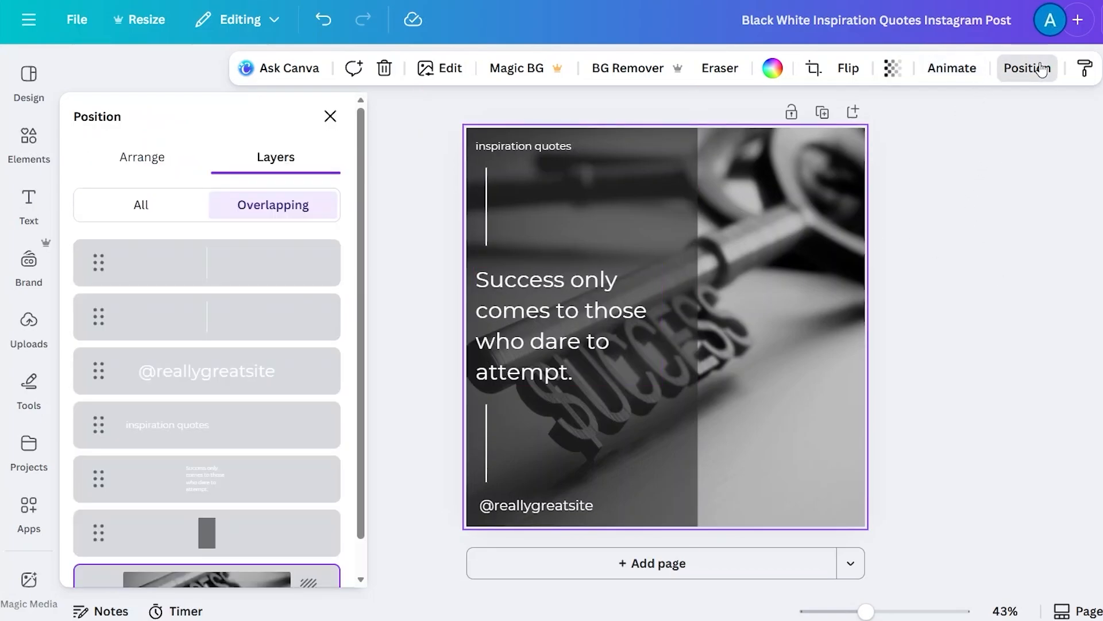
{"action": "left_click", "coordinate": [330, 116]}
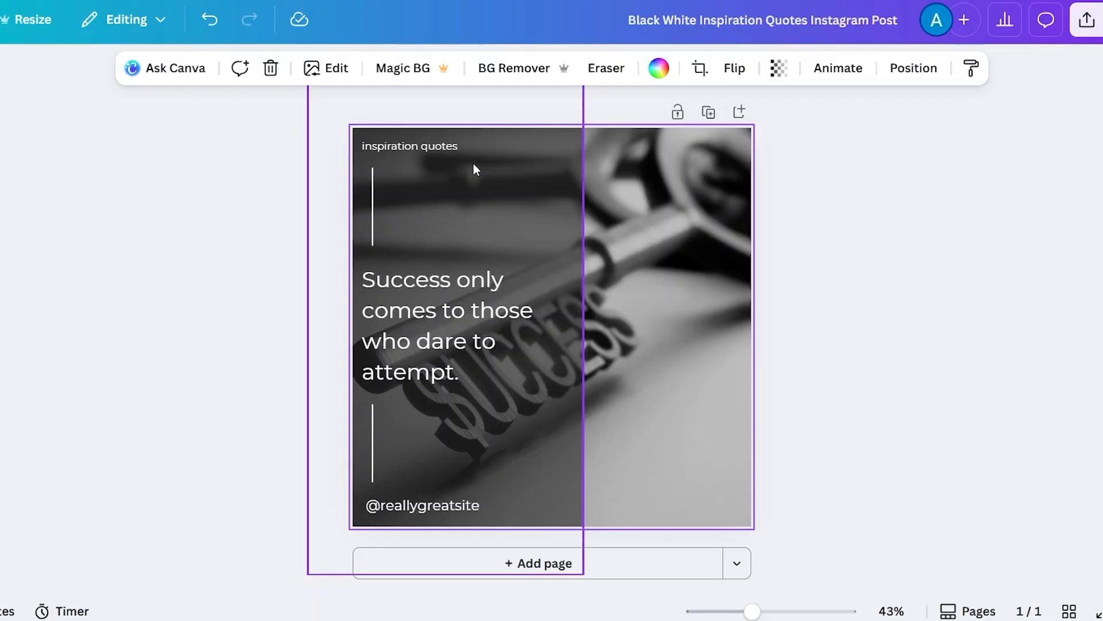
- Change the font of the 'inspiration quotes' heading to HelveticaNeue Heavy
{"action": "left_click", "coordinate": [433, 146]}
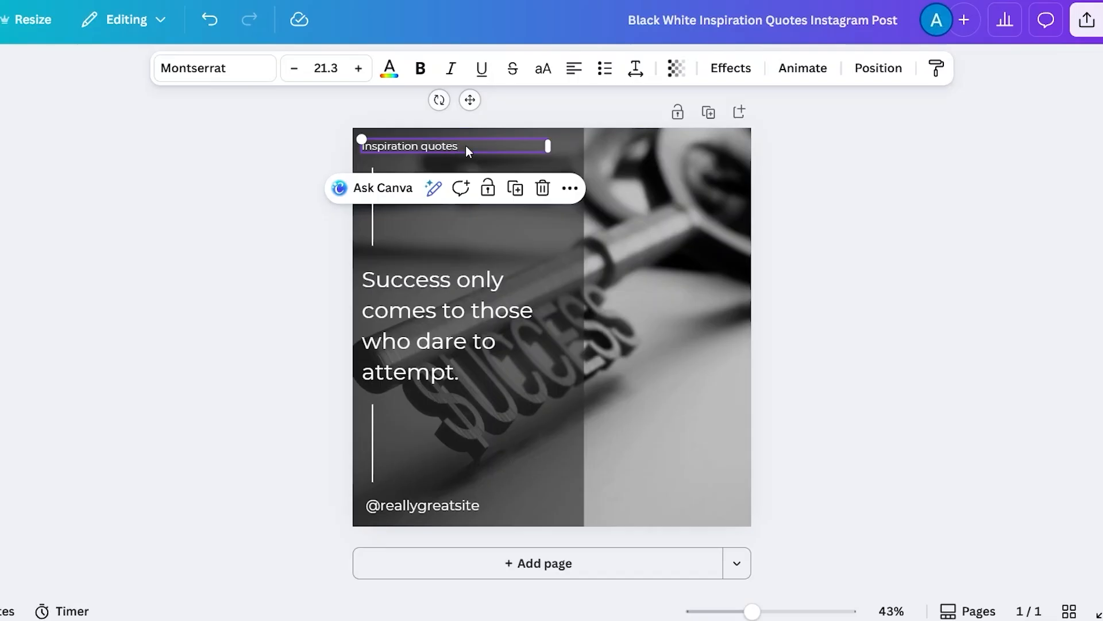
{"action": "double_click", "coordinate": [453, 146]}
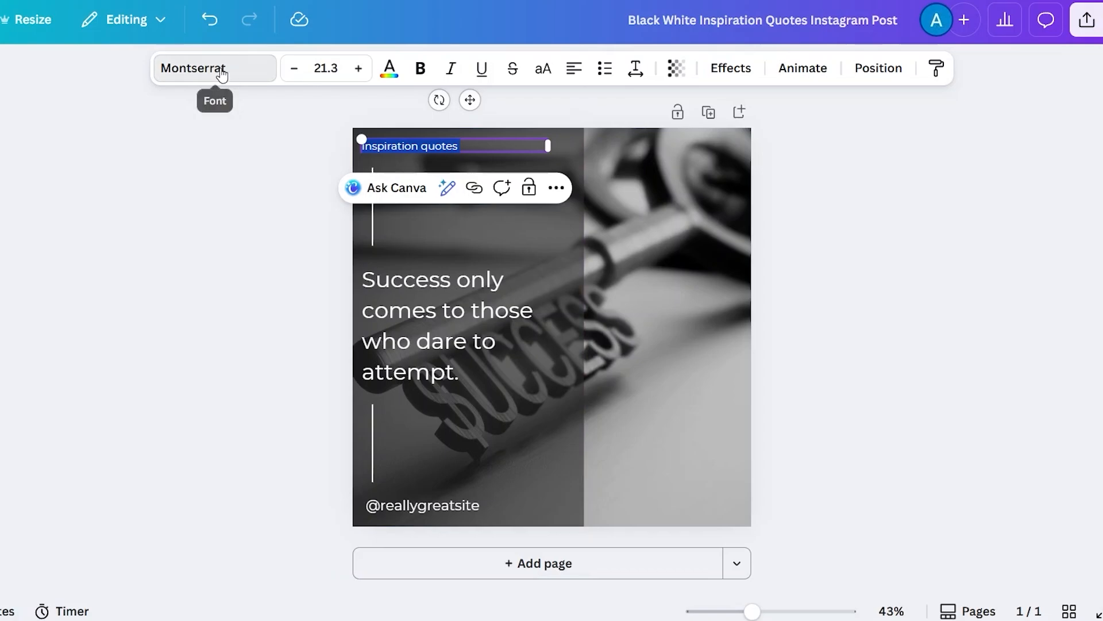
{"action": "left_click", "coordinate": [246, 69]}
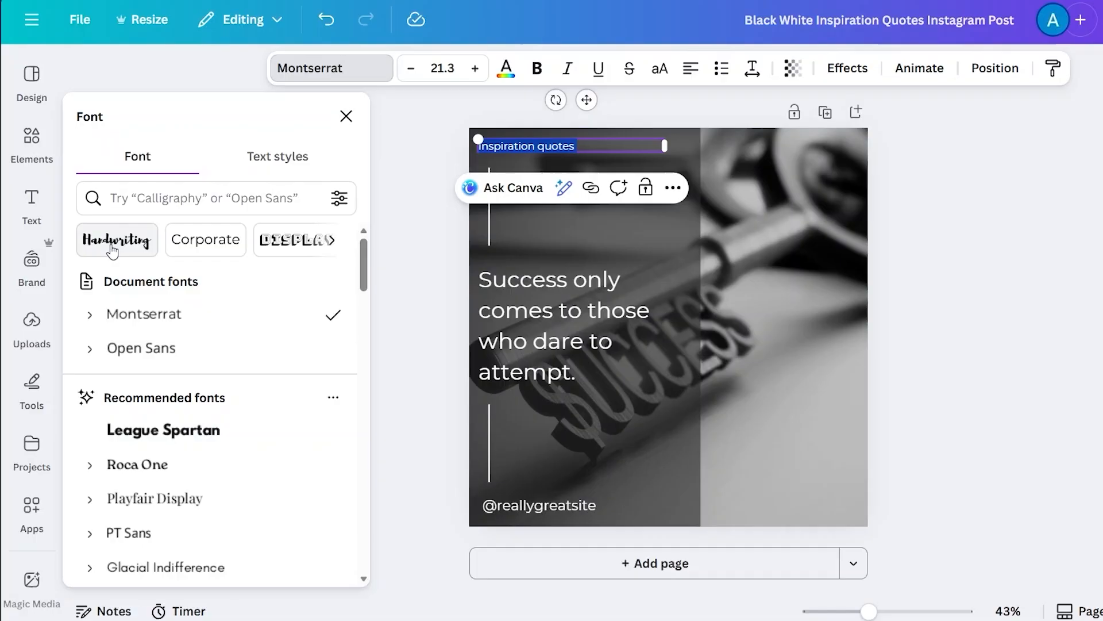
{"action": "scroll", "coordinate": [307, 253], "scroll_direction": "right", "scroll_amount": 5}
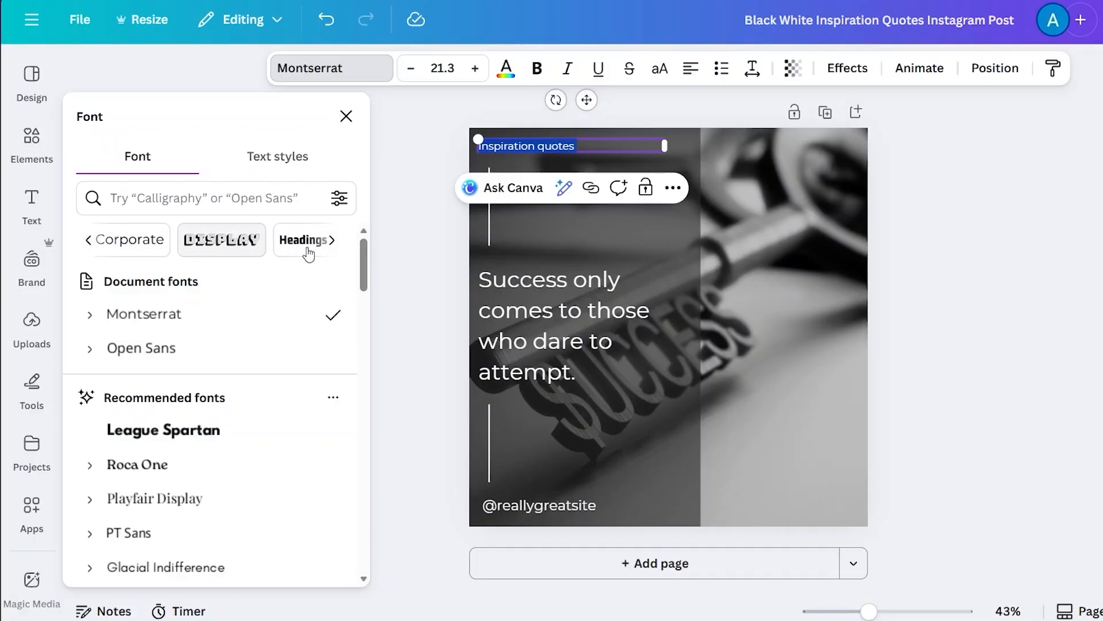
{"action": "scroll", "coordinate": [308, 253], "scroll_direction": "right", "scroll_amount": 2}
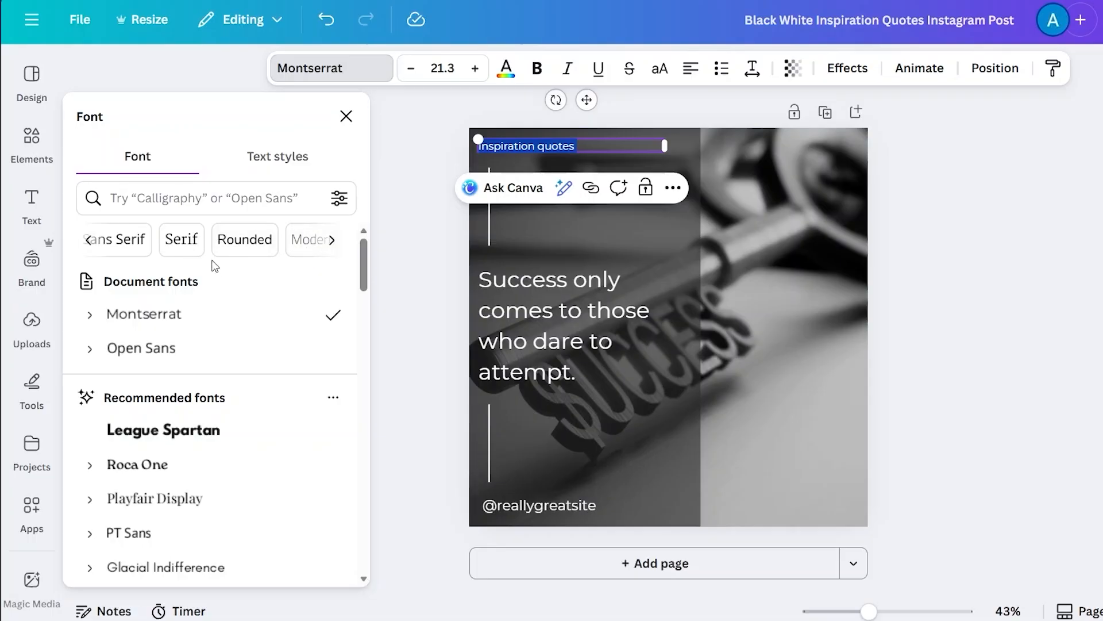
{"action": "scroll", "coordinate": [179, 389], "scroll_direction": "down", "scroll_amount": 2}
{"action": "scroll", "coordinate": [179, 389], "scroll_direction": "down", "scroll_amount": 2}
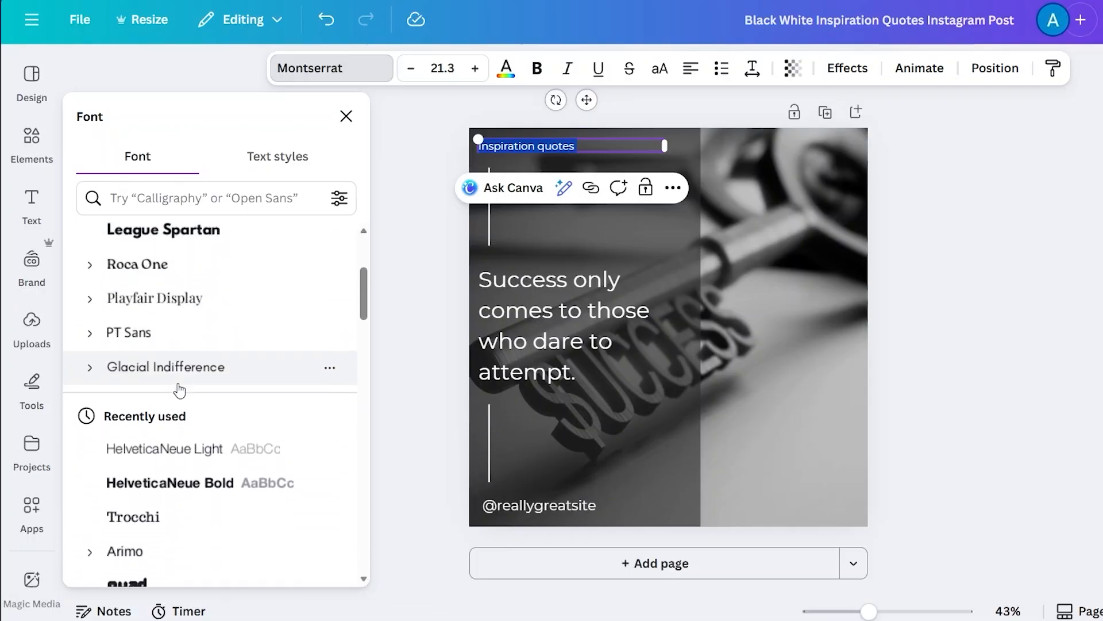
{"action": "scroll", "coordinate": [179, 390], "scroll_direction": "up", "scroll_amount": 3}
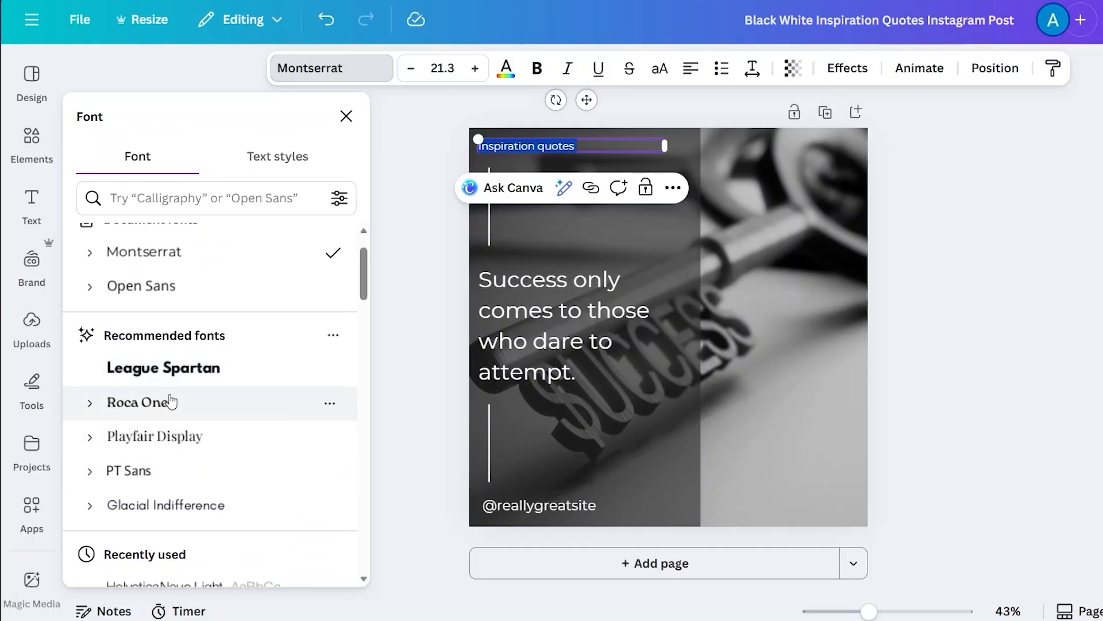
{"action": "scroll", "coordinate": [169, 401], "scroll_direction": "down", "scroll_amount": 5}
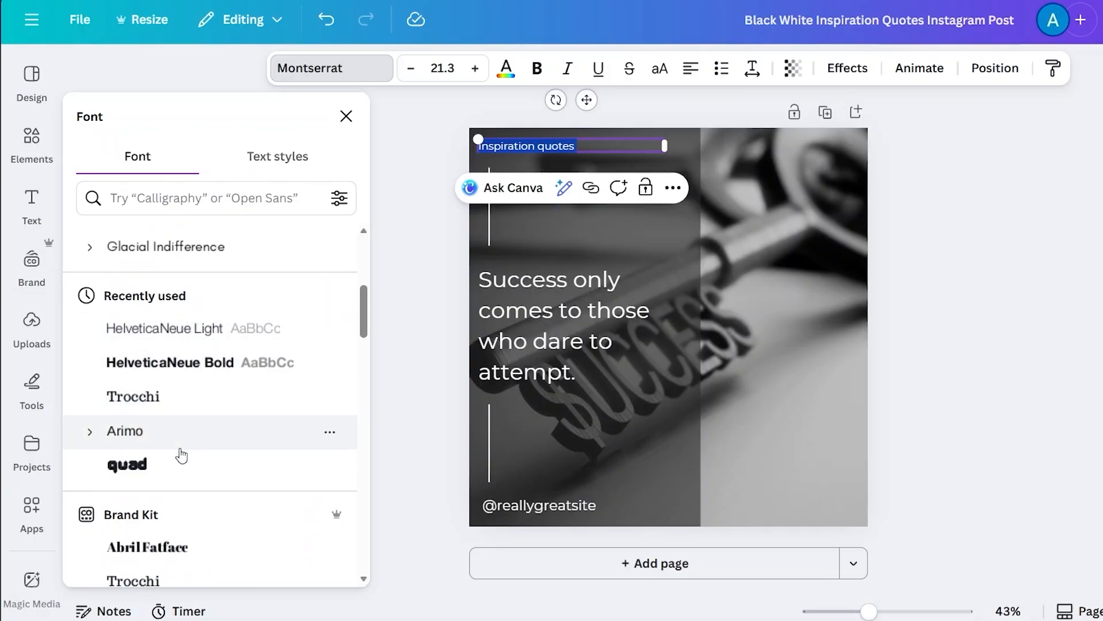
{"action": "scroll", "coordinate": [181, 455], "scroll_direction": "down", "scroll_amount": 10}
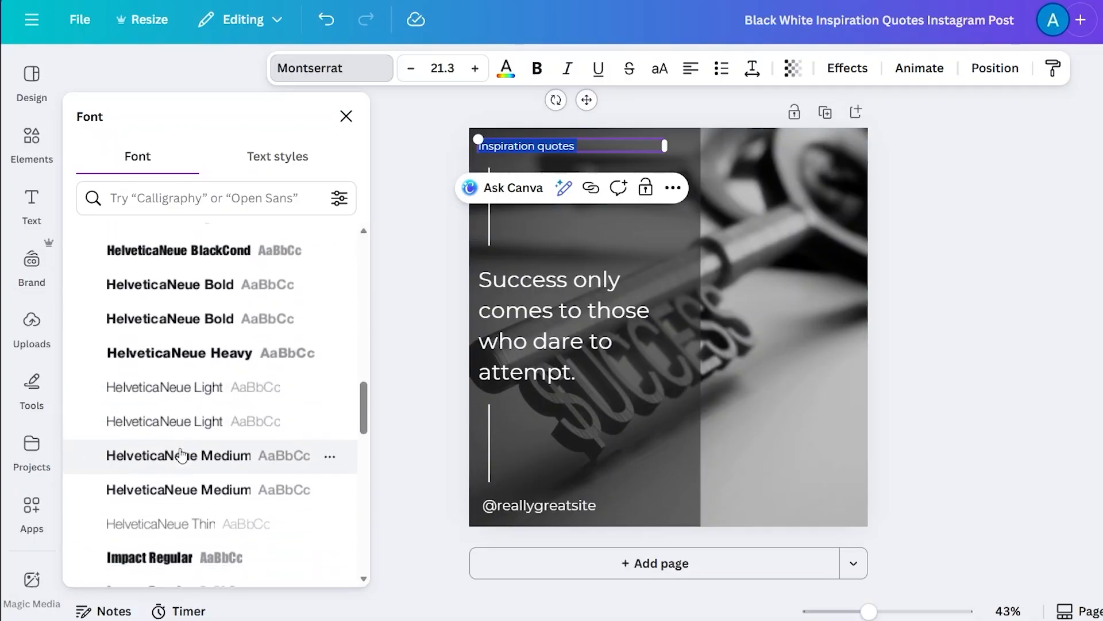
{"action": "scroll", "coordinate": [181, 455], "scroll_direction": "down", "scroll_amount": 1}
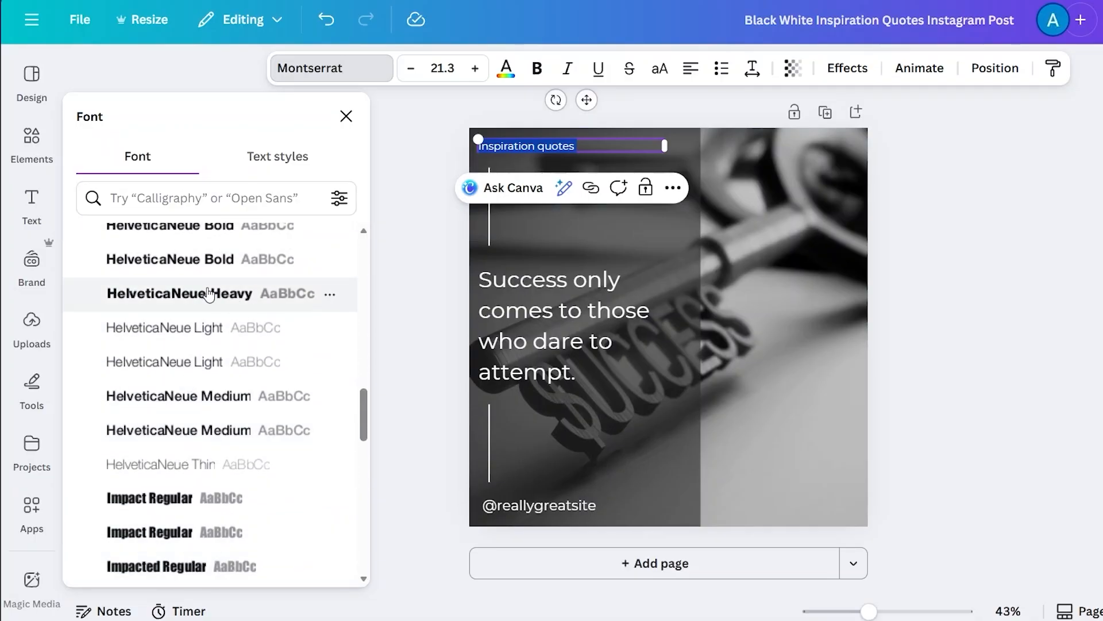
{"action": "left_click", "coordinate": [173, 299]}
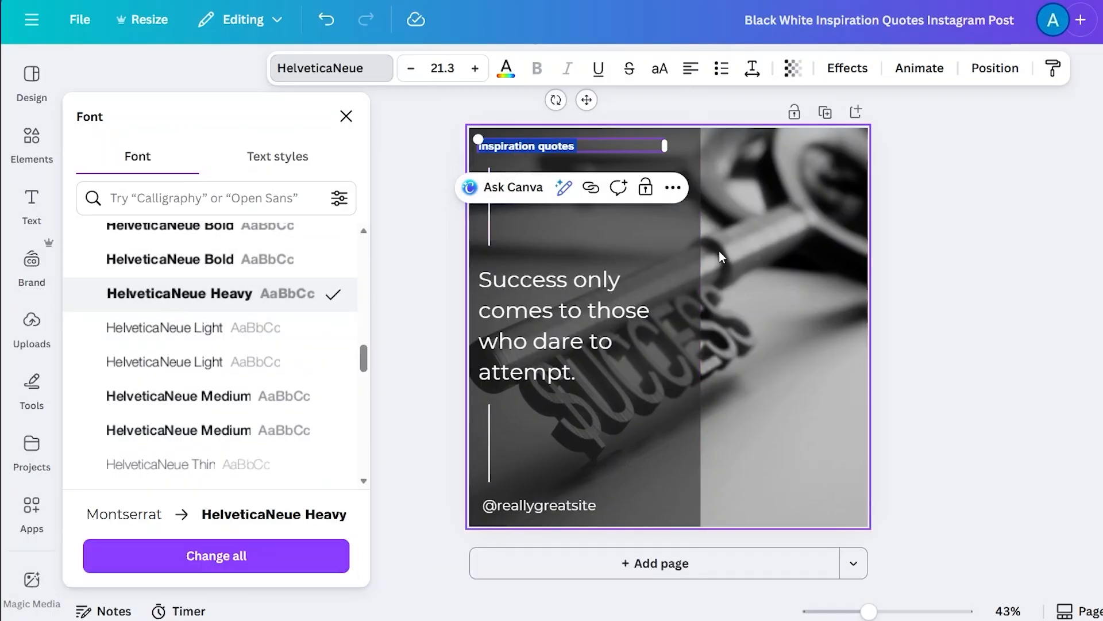
{"action": "left_click", "coordinate": [766, 246]}
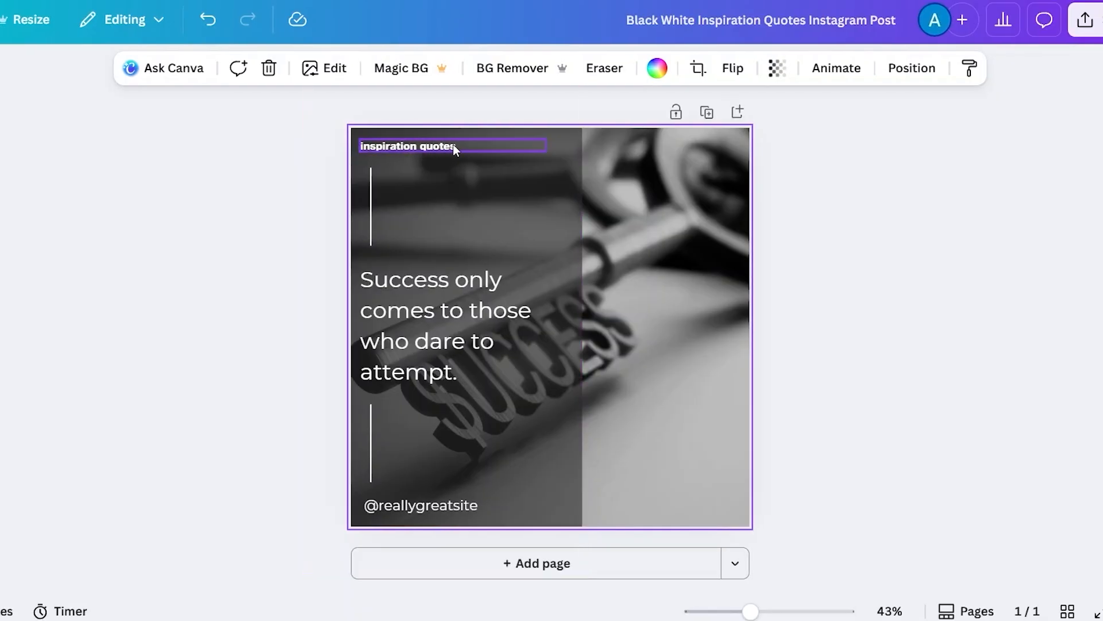
- Set the 'inspiration quotes' heading's font size to 25.3
{"action": "double_click", "coordinate": [453, 146]}
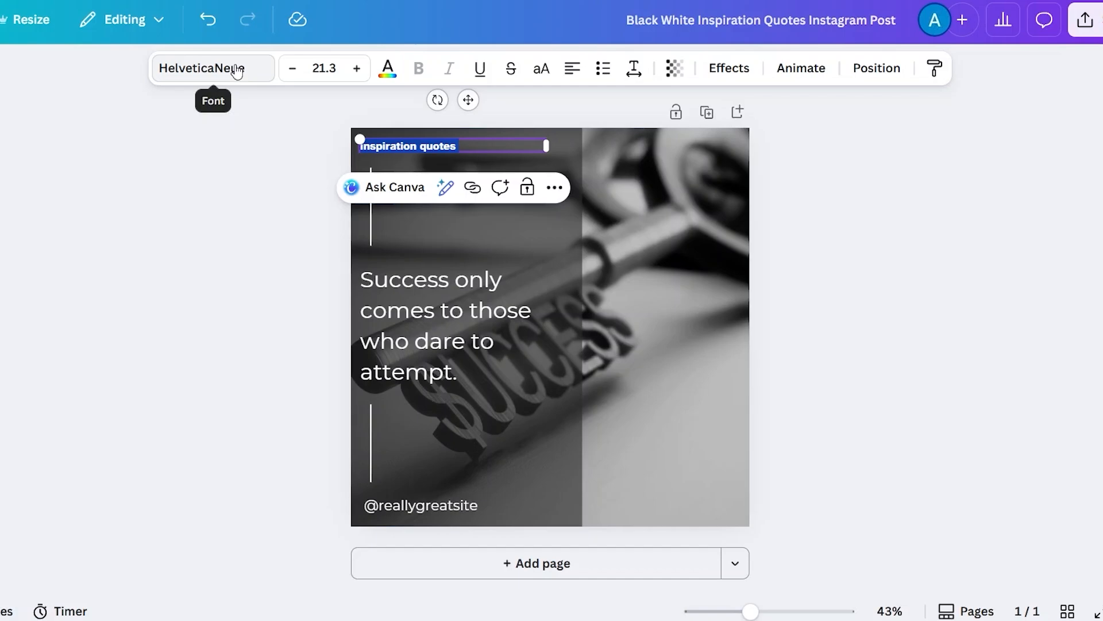
{"action": "left_click", "coordinate": [359, 69]}
{"action": "left_click", "coordinate": [359, 68]}
{"action": "left_click", "coordinate": [358, 69]}
{"action": "left_click", "coordinate": [358, 69]}
{"action": "left_click", "coordinate": [358, 69]}
{"action": "left_click", "coordinate": [359, 69]}
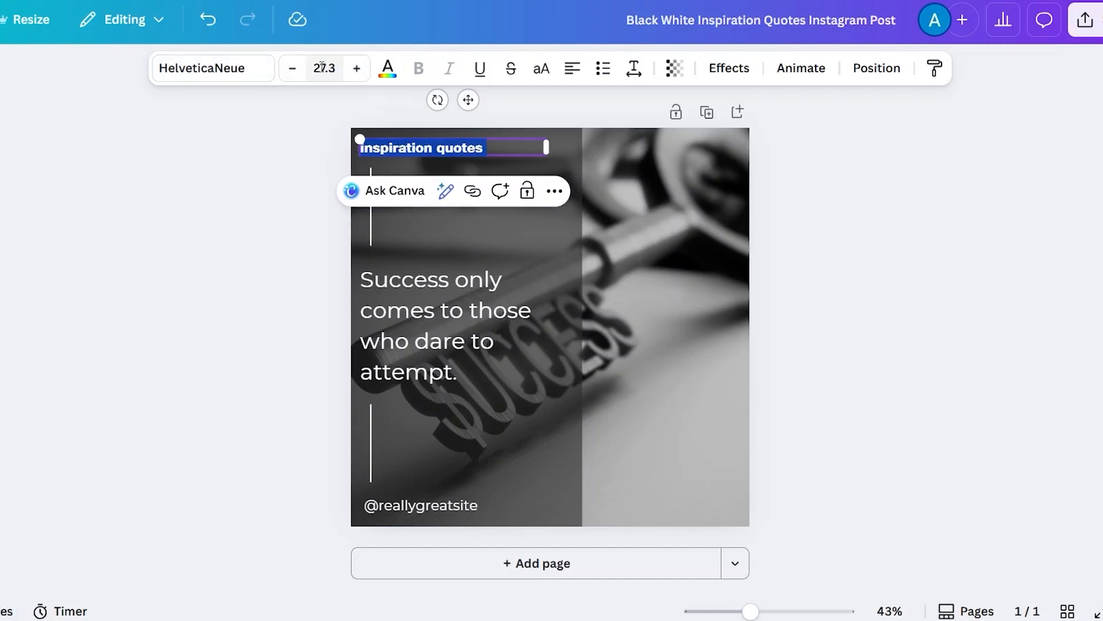
{"action": "left_click", "coordinate": [294, 70]}
{"action": "left_click", "coordinate": [294, 70]}
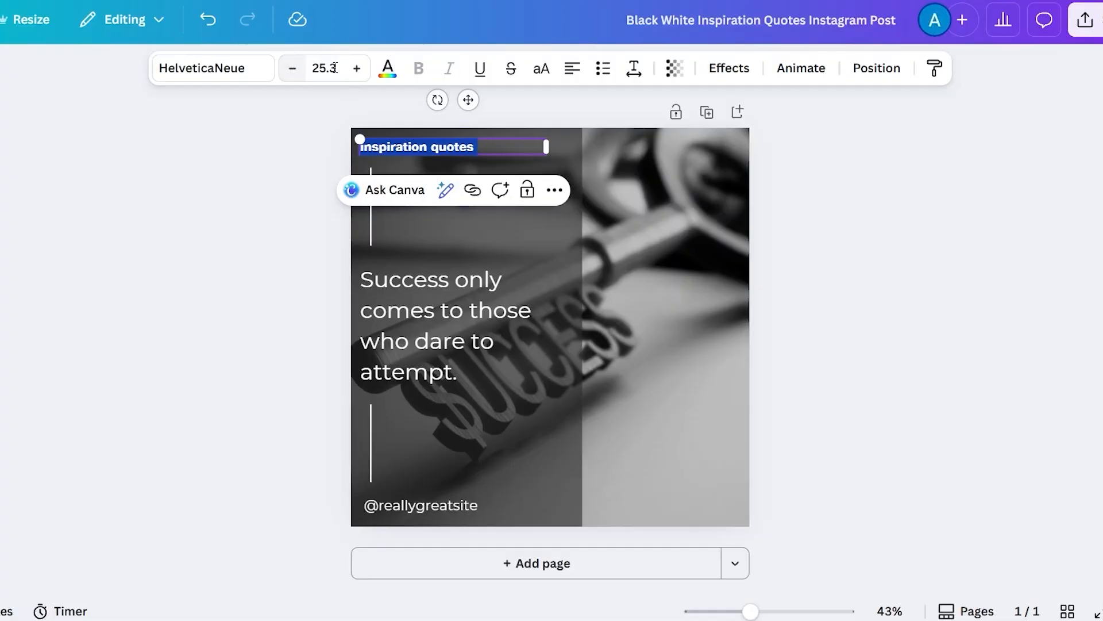
- Open the heading's text color palette, browse the colors, and close it without choosing one
{"action": "left_click", "coordinate": [389, 73]}
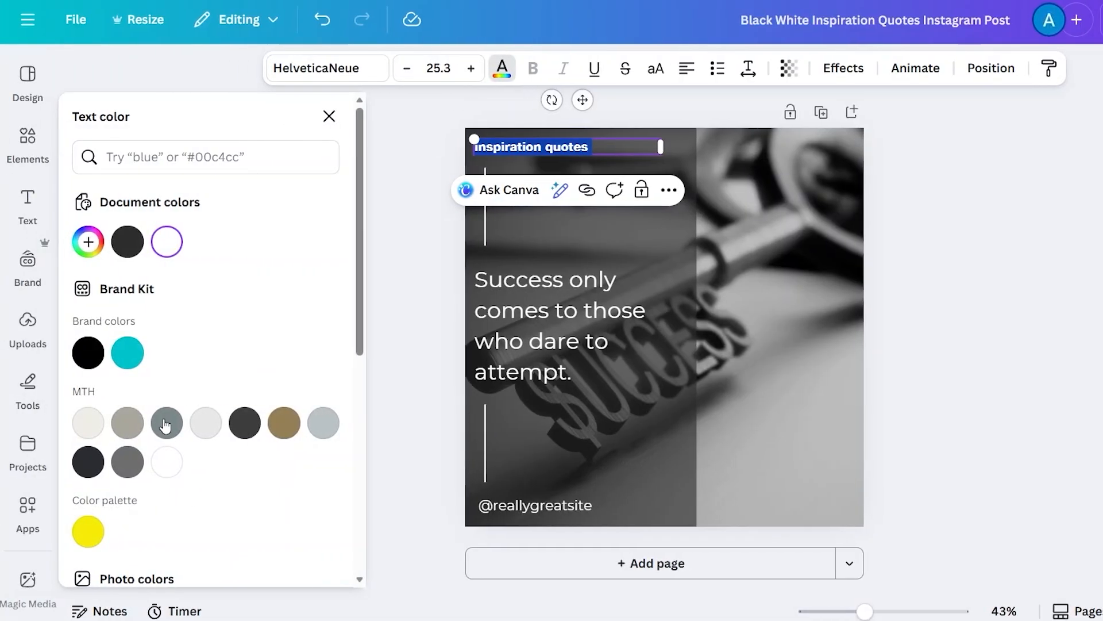
{"action": "scroll", "coordinate": [166, 426], "scroll_direction": "down", "scroll_amount": 4}
{"action": "scroll", "coordinate": [166, 426], "scroll_direction": "down", "scroll_amount": 5}
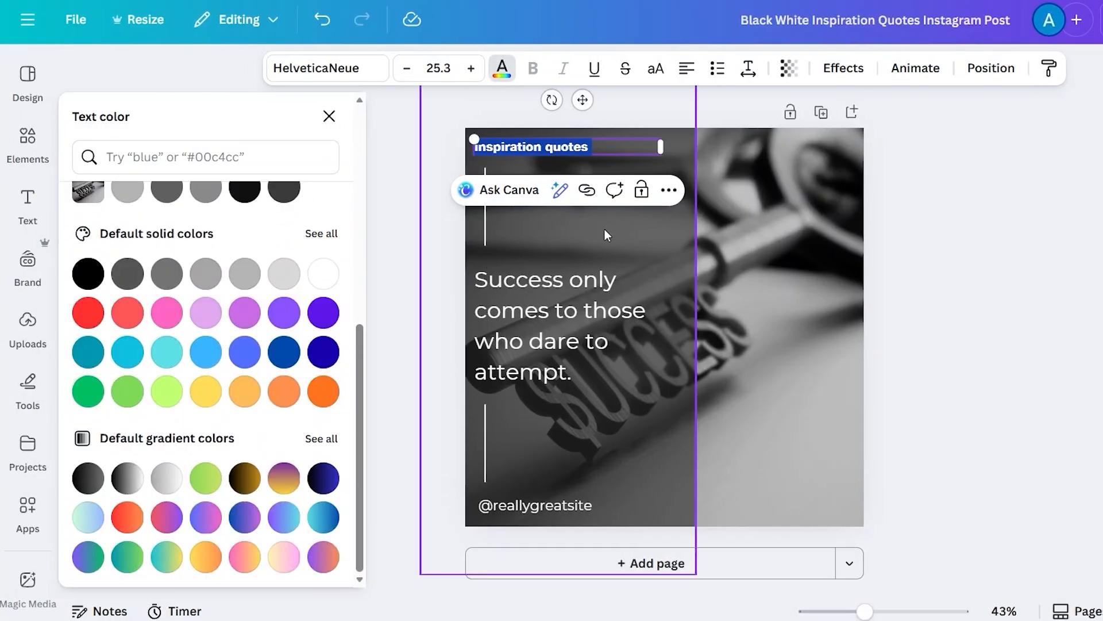
{"action": "left_click", "coordinate": [601, 147]}
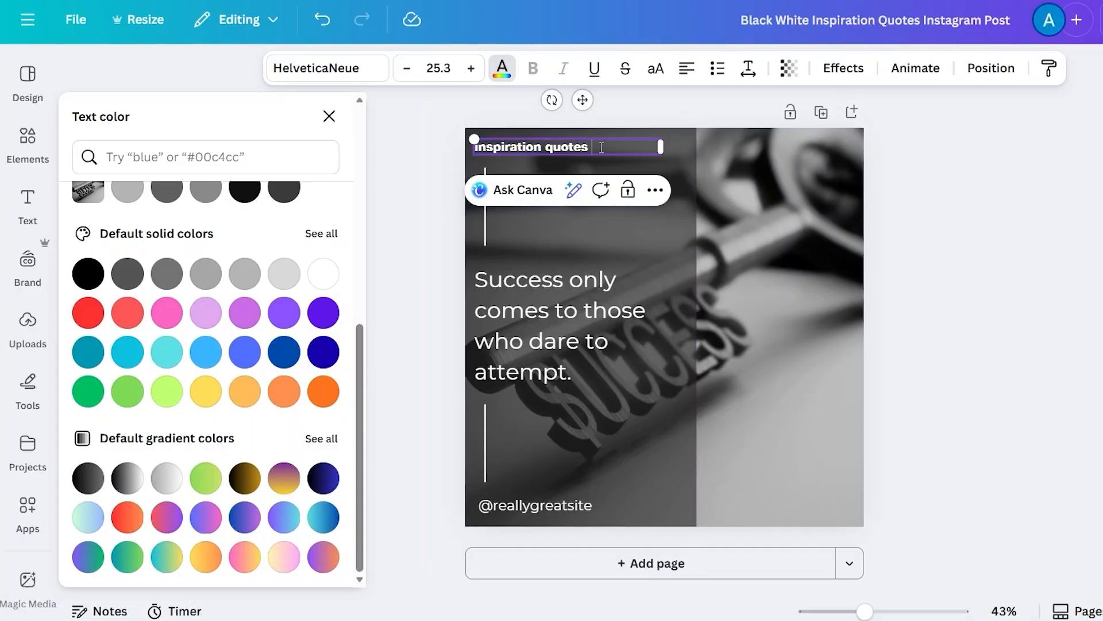
{"action": "left_click", "coordinate": [1075, 218]}
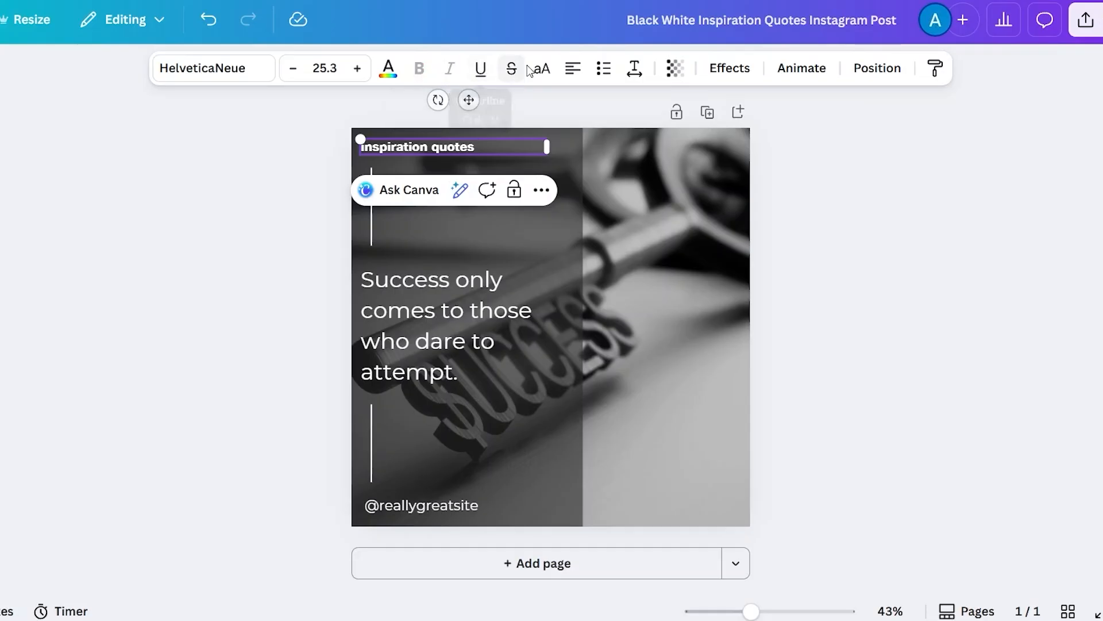
- Cycle the 'inspiration quotes' heading's text alignment through its options to justified
{"action": "left_click", "coordinate": [572, 76]}
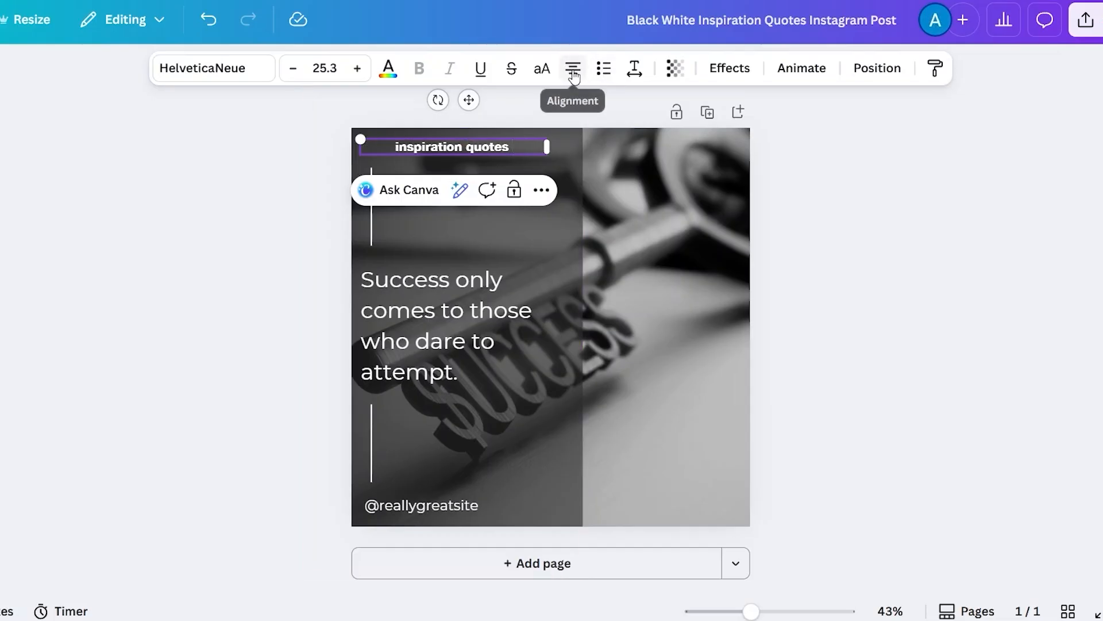
{"action": "left_click", "coordinate": [574, 76]}
{"action": "left_click", "coordinate": [574, 77]}
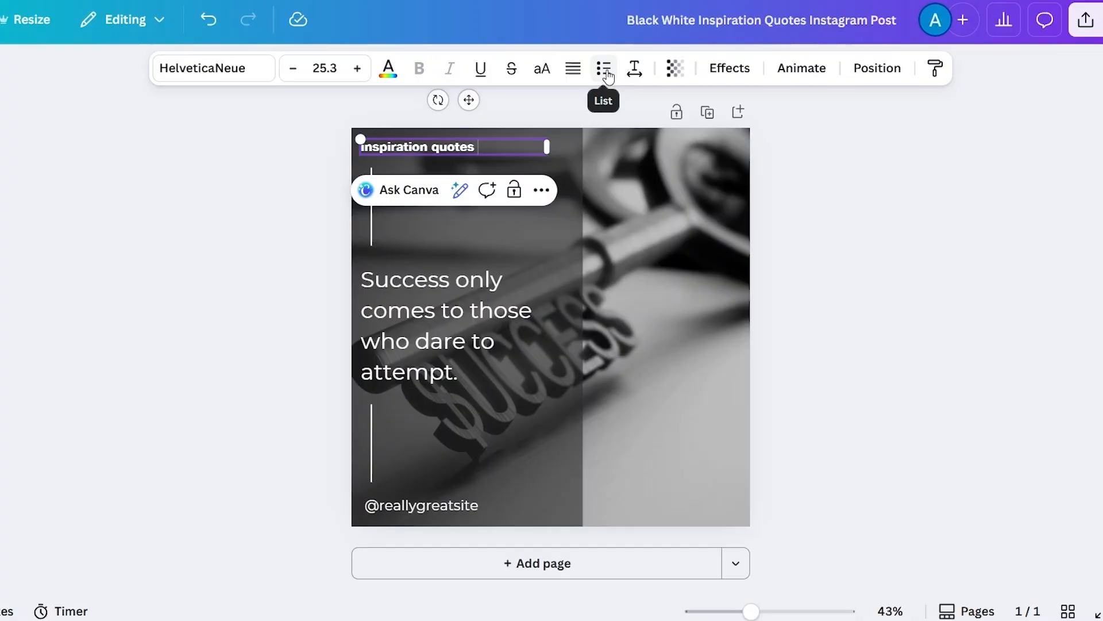
- Set the heading's letter spacing to 39
{"action": "left_click", "coordinate": [634, 70]}
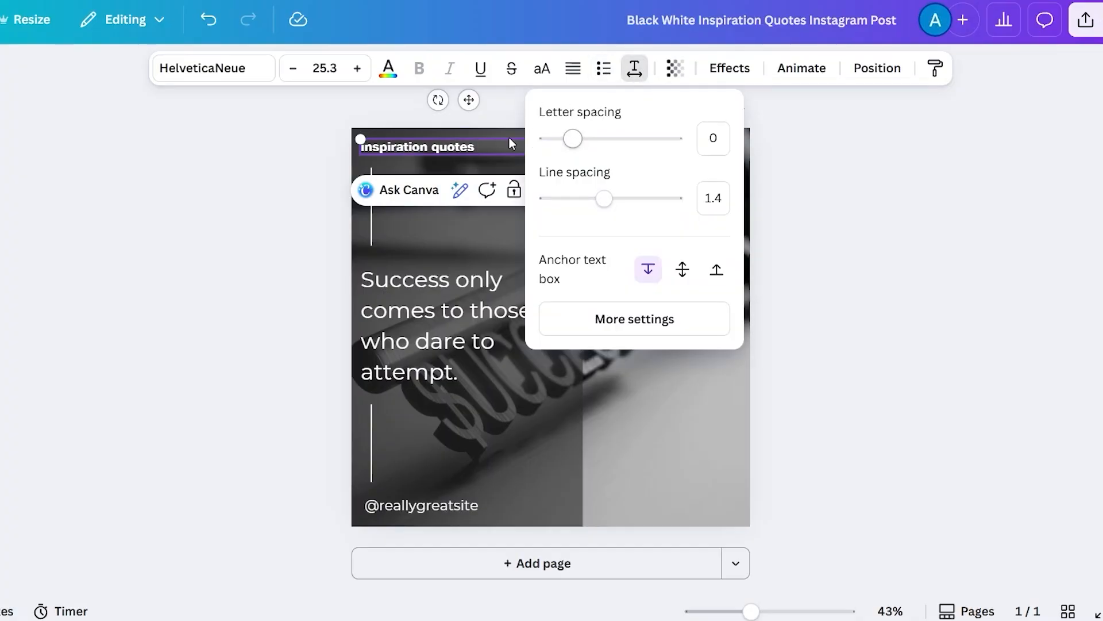
{"action": "mouse_move", "coordinate": [574, 143]}
{"action": "left_mouse_down"}
{"action": "mouse_move", "coordinate": [597, 139]}
{"action": "mouse_move", "coordinate": [578, 139]}
{"action": "left_mouse_up"}
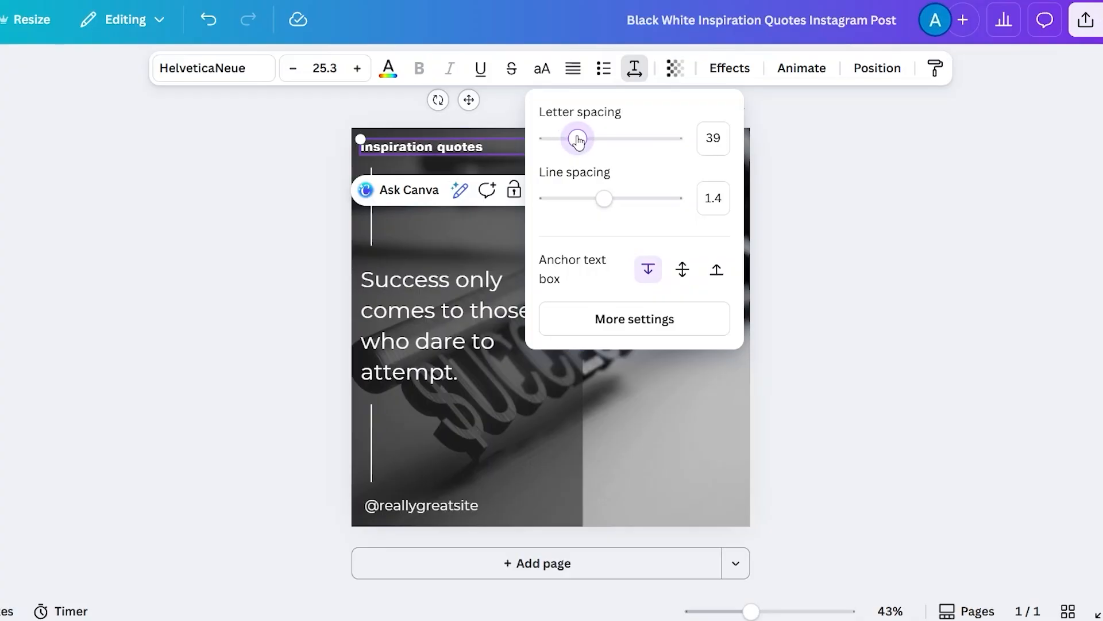
- Set the quote text's line spacing to 1.46
{"action": "left_click", "coordinate": [446, 326]}
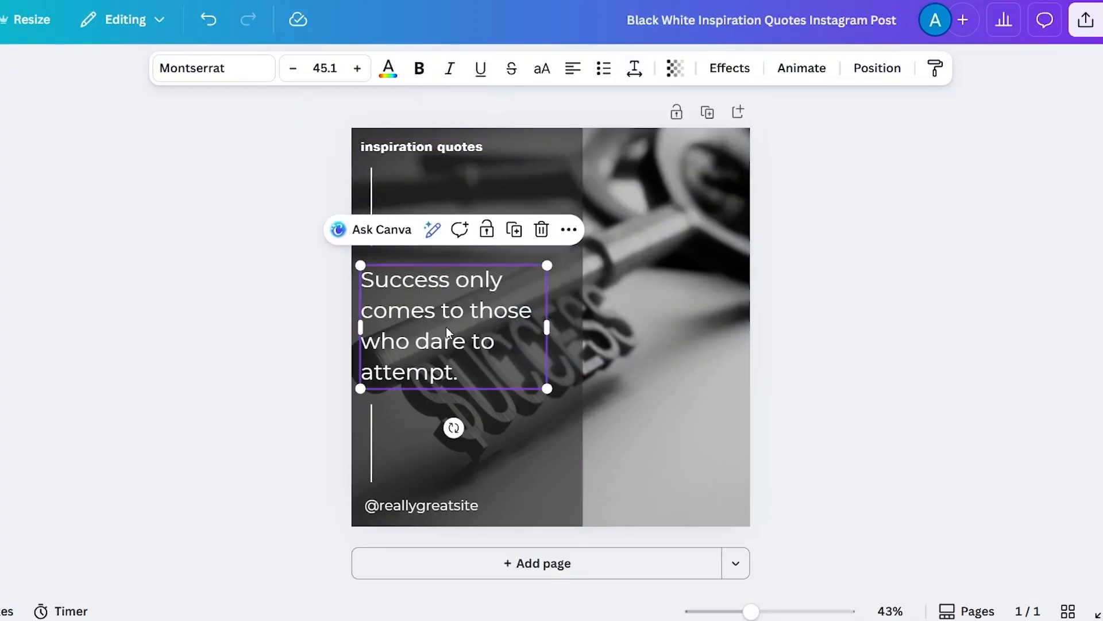
{"action": "double_click", "coordinate": [420, 311]}
{"action": "left_click", "coordinate": [634, 68]}
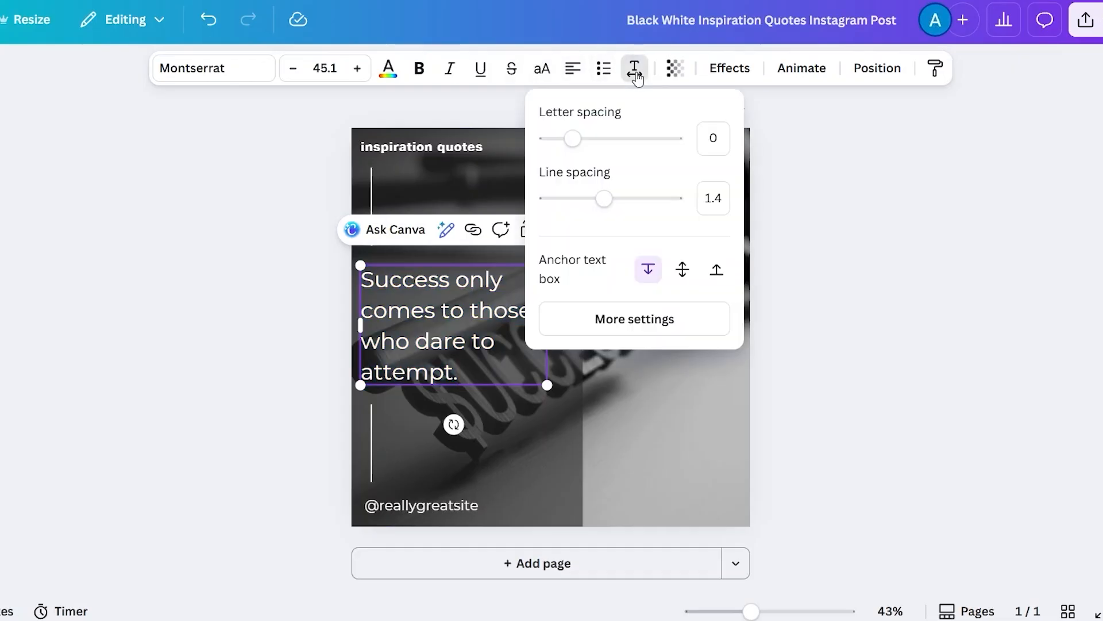
{"action": "mouse_move", "coordinate": [604, 202]}
{"action": "left_mouse_down"}
{"action": "mouse_move", "coordinate": [649, 202]}
{"action": "mouse_move", "coordinate": [610, 205]}
{"action": "left_mouse_up"}
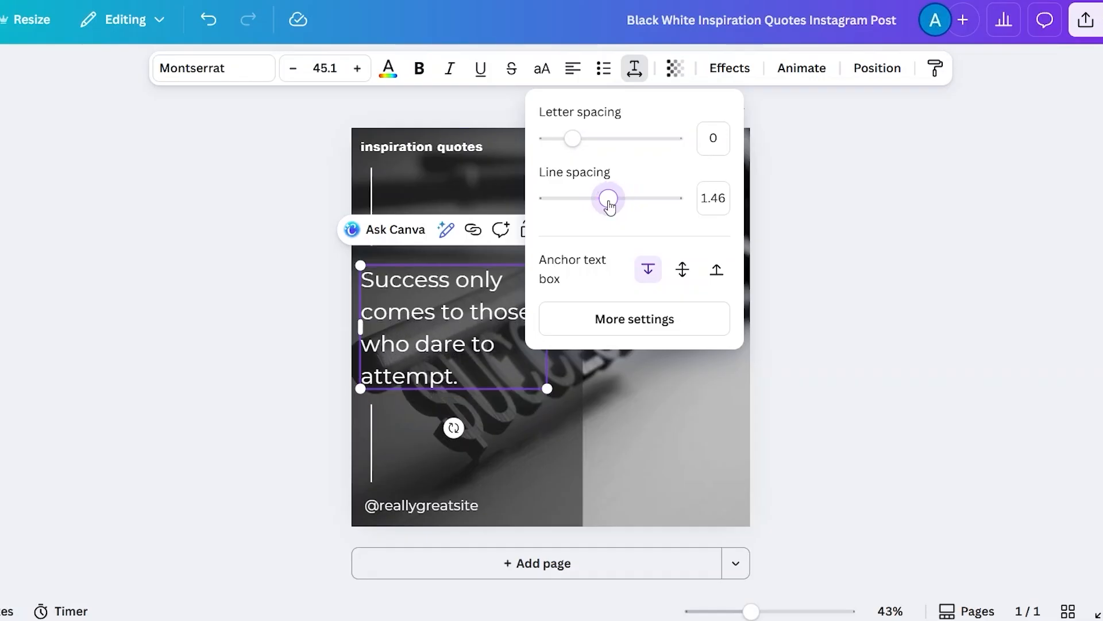
{"action": "left_click", "coordinate": [885, 153]}
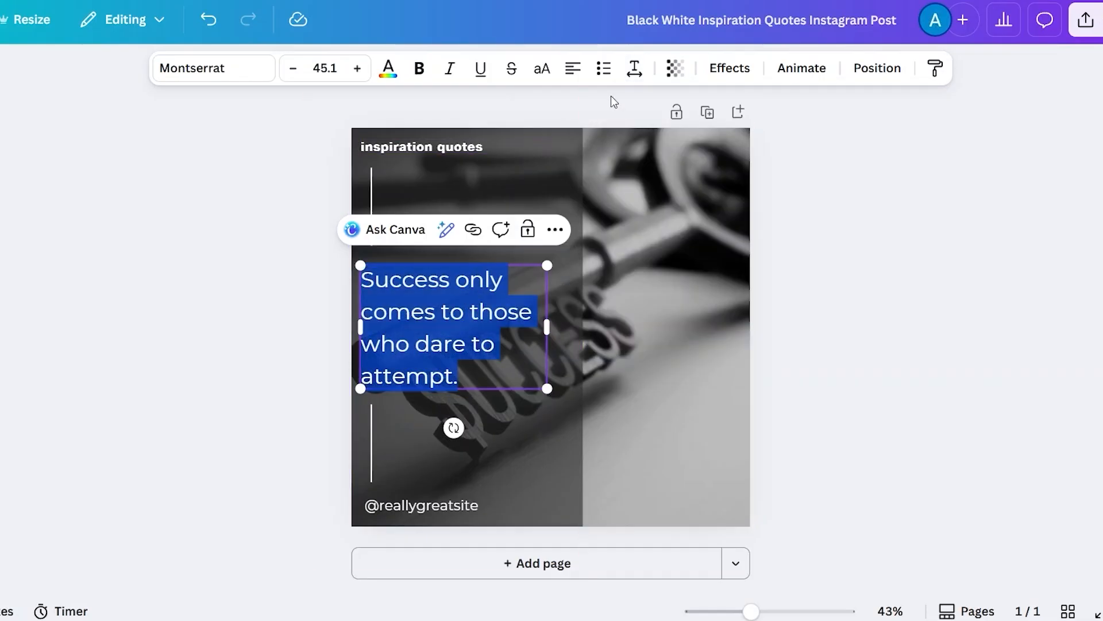
- Check the quote text's transparency at 100 and apply the Hollow text effect to it
{"action": "left_click", "coordinate": [672, 69]}
{"action": "mouse_move", "coordinate": [648, 138]}
{"action": "left_mouse_down"}
{"action": "mouse_move", "coordinate": [613, 139]}
{"action": "mouse_move", "coordinate": [650, 138]}
{"action": "left_mouse_up"}
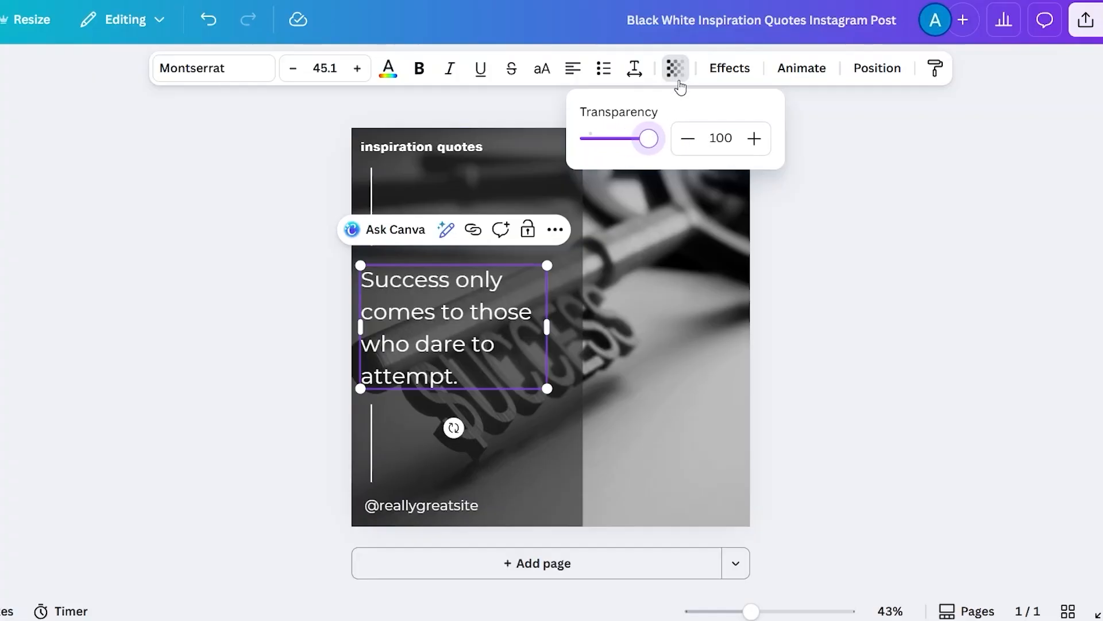
{"action": "left_click", "coordinate": [743, 69]}
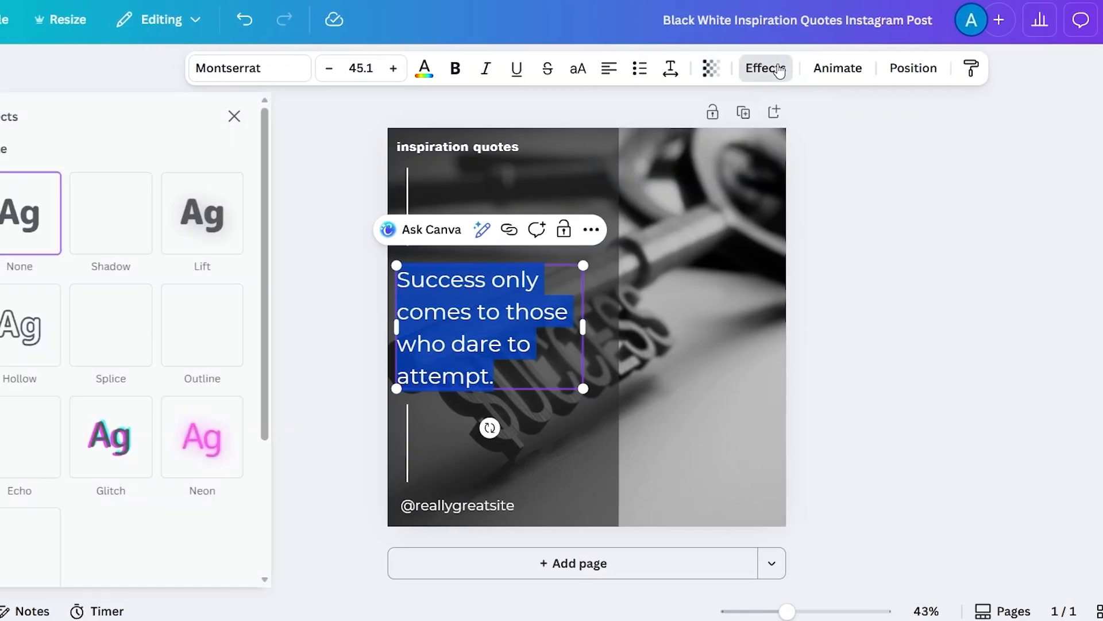
{"action": "scroll", "coordinate": [114, 308], "scroll_direction": "down", "scroll_amount": 3}
{"action": "scroll", "coordinate": [132, 308], "scroll_direction": "up", "scroll_amount": 3}
{"action": "left_click", "coordinate": [133, 275]}
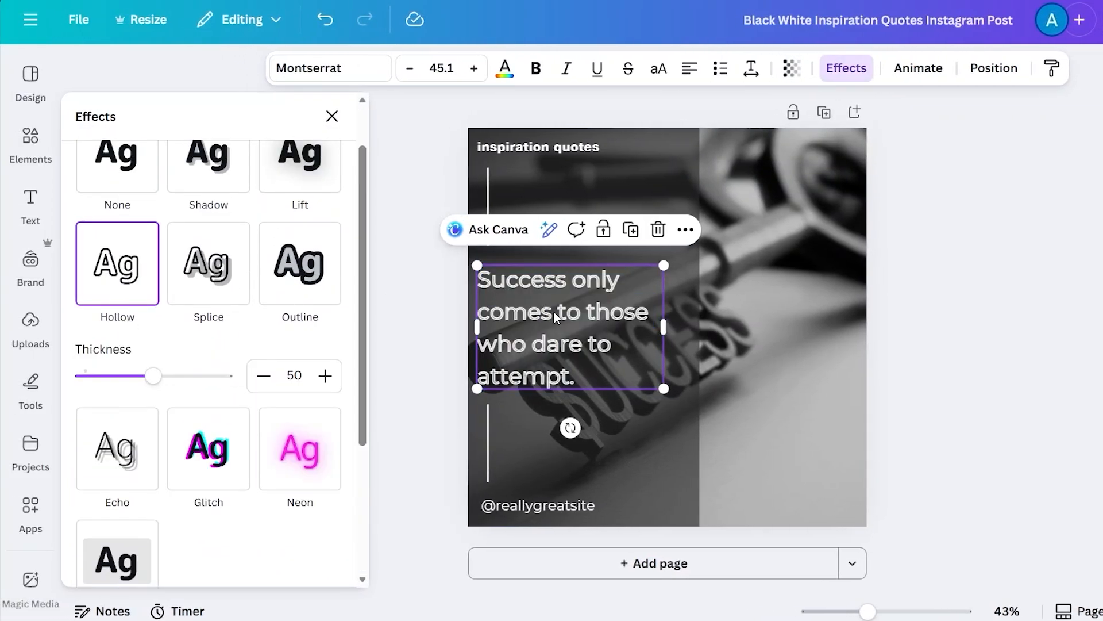
- Browse the quote text's Animate options, then close the panel
{"action": "left_click", "coordinate": [917, 67]}
{"action": "left_click", "coordinate": [117, 458]}
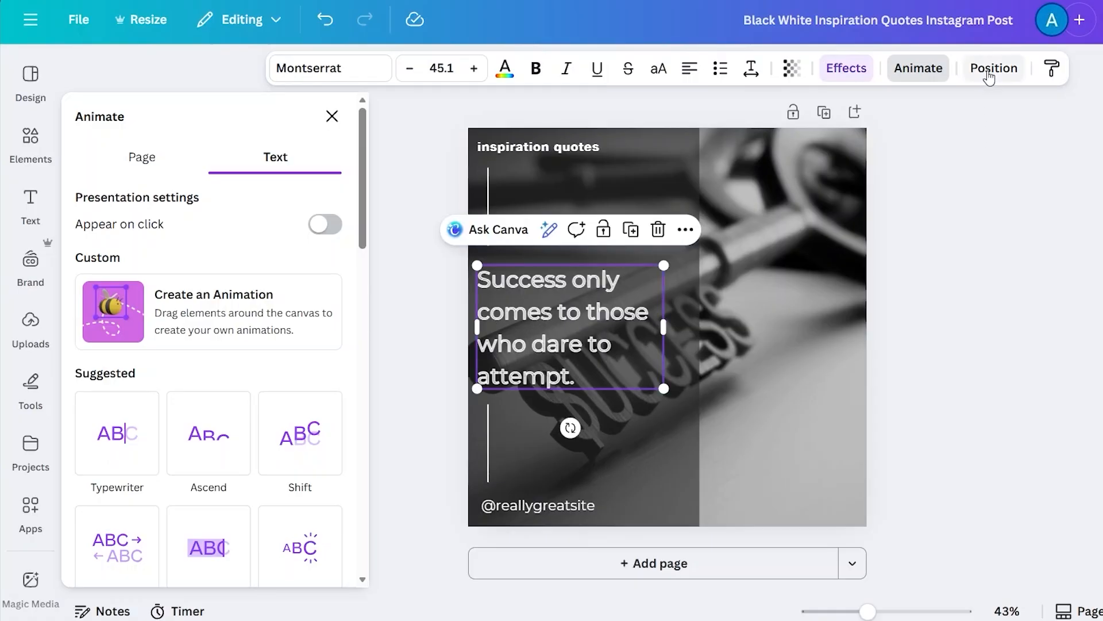
{"action": "left_click", "coordinate": [407, 147]}
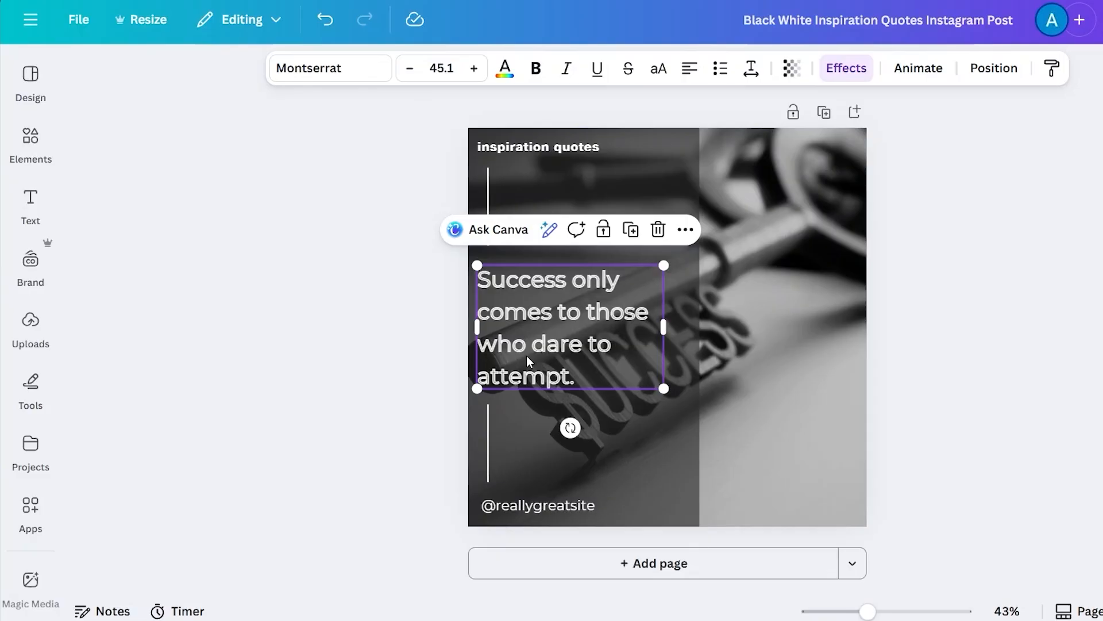
{"action": "left_click", "coordinate": [560, 150]}
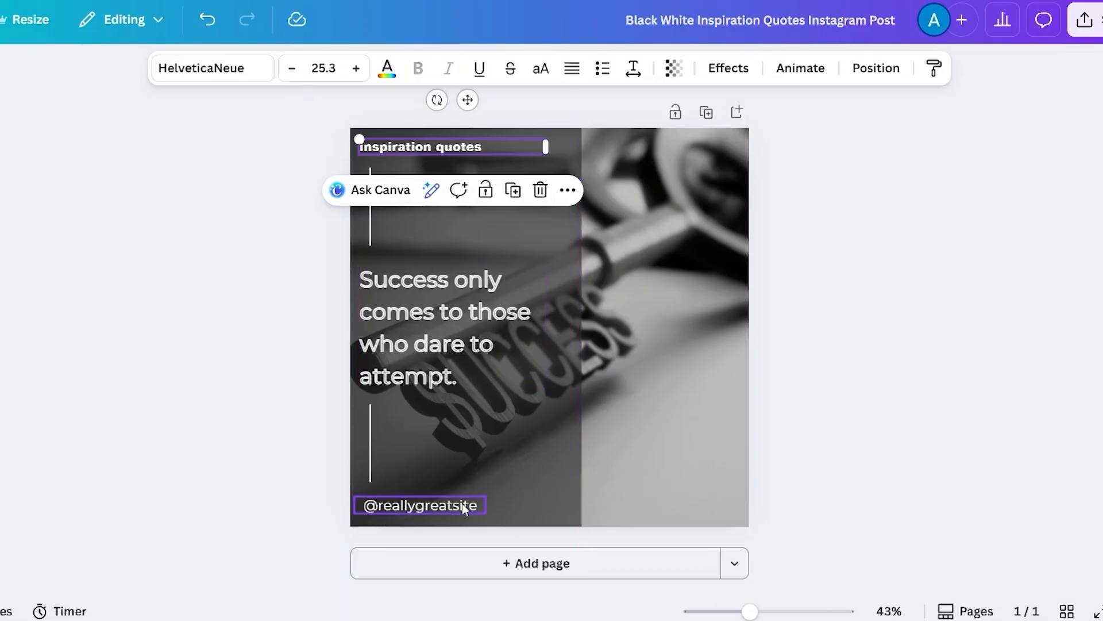
{"action": "left_click", "coordinate": [426, 510]}
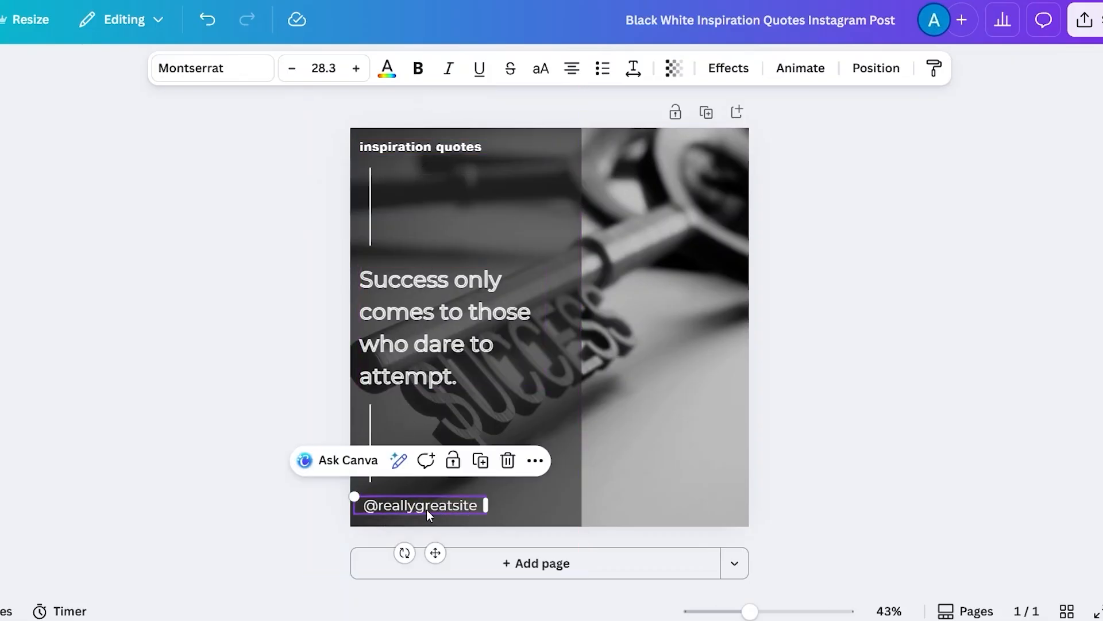
{"action": "left_click", "coordinate": [457, 505]}
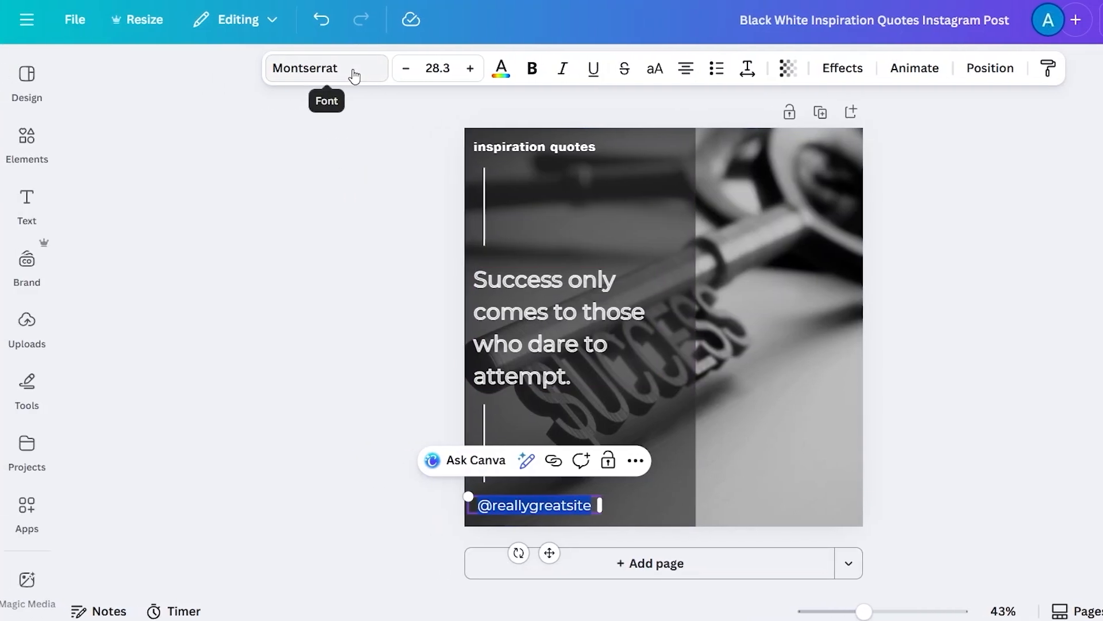
{"action": "left_click", "coordinate": [355, 71]}
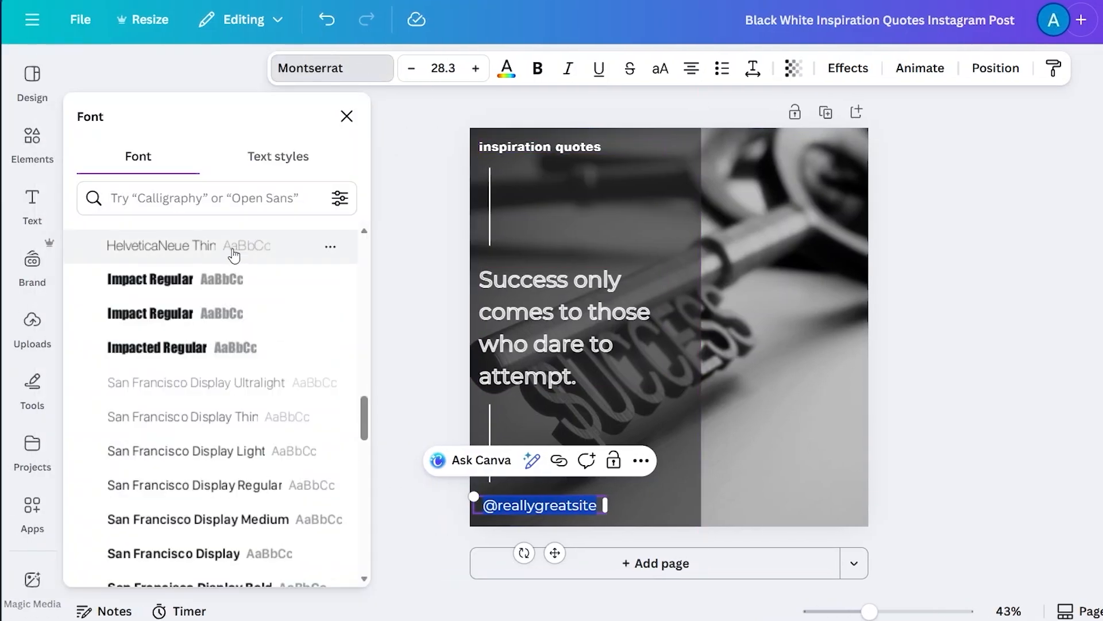
{"action": "scroll", "coordinate": [207, 425], "scroll_direction": "up", "scroll_amount": 5}
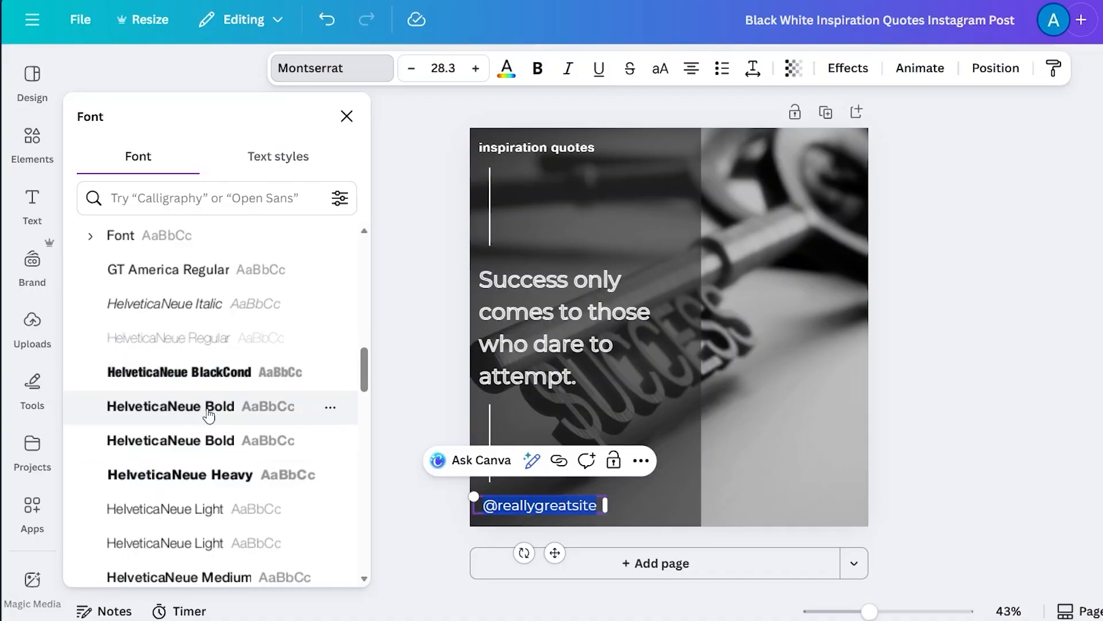
{"action": "left_click", "coordinate": [205, 438]}
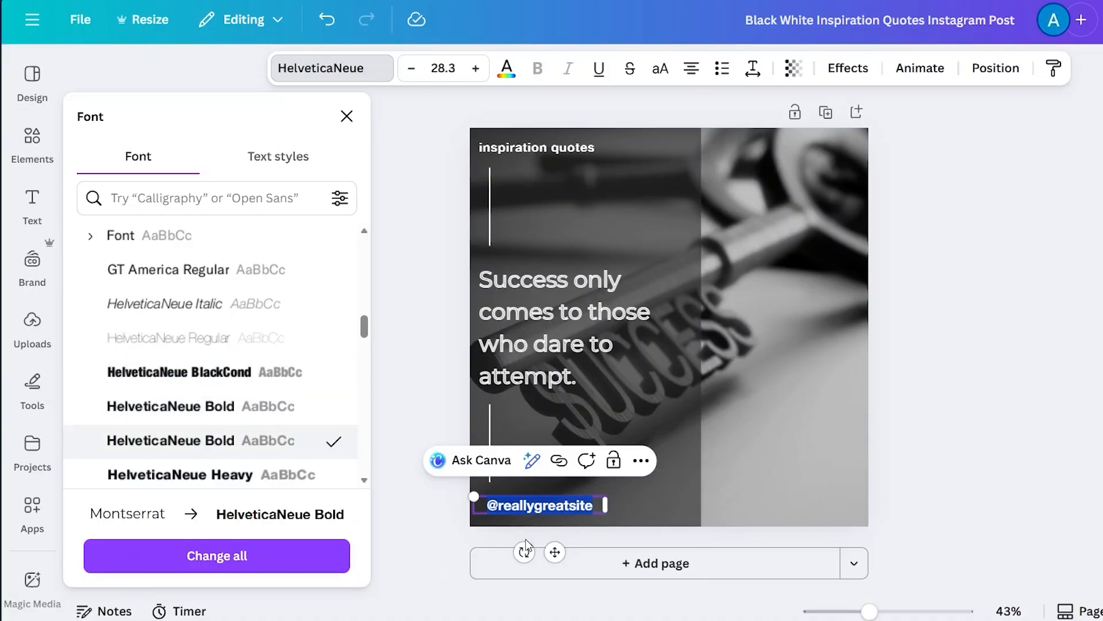
- Decrease the handle's font size a couple of steps, then increase it again
{"action": "left_click", "coordinate": [411, 75]}
{"action": "left_click", "coordinate": [411, 75]}
{"action": "left_click", "coordinate": [412, 76]}
{"action": "left_click", "coordinate": [412, 75]}
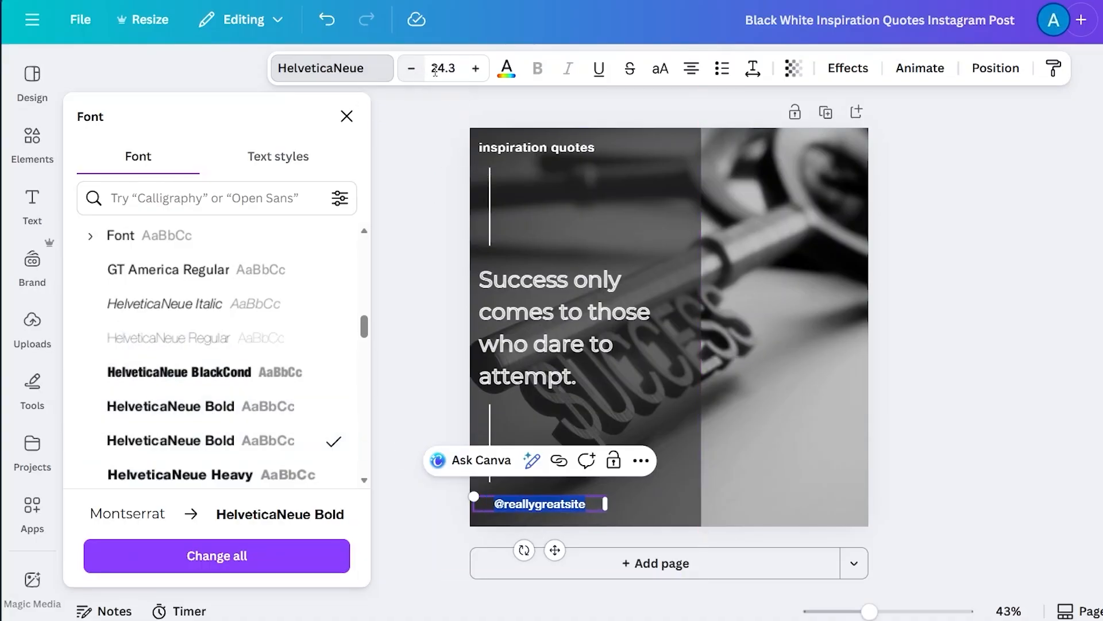
{"action": "left_click", "coordinate": [476, 72]}
{"action": "left_click", "coordinate": [476, 73]}
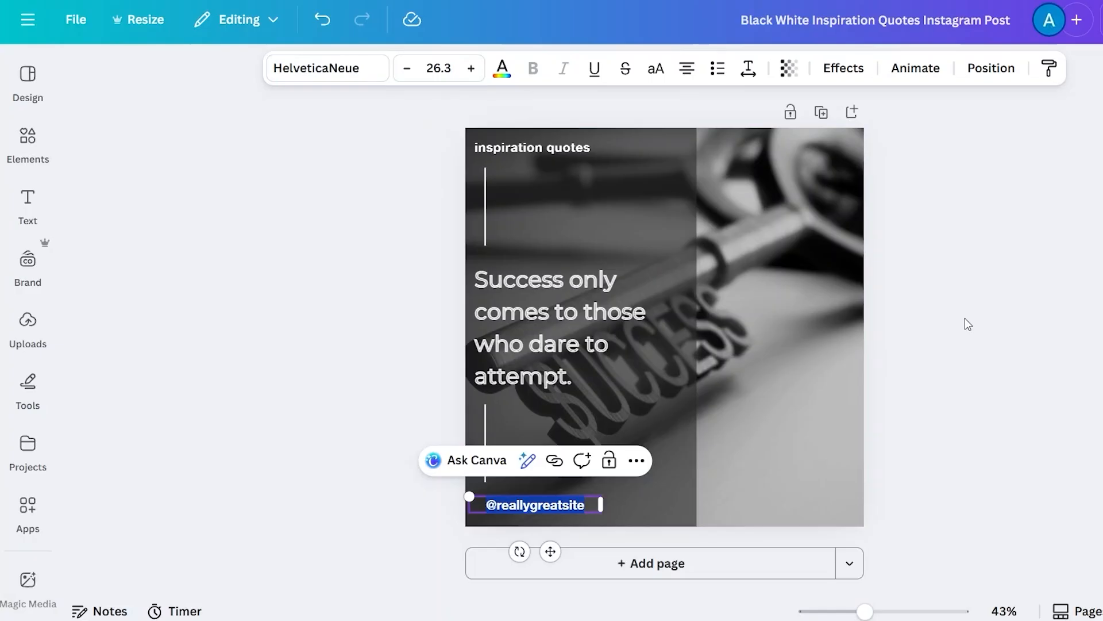
{"action": "left_click", "coordinate": [969, 320]}
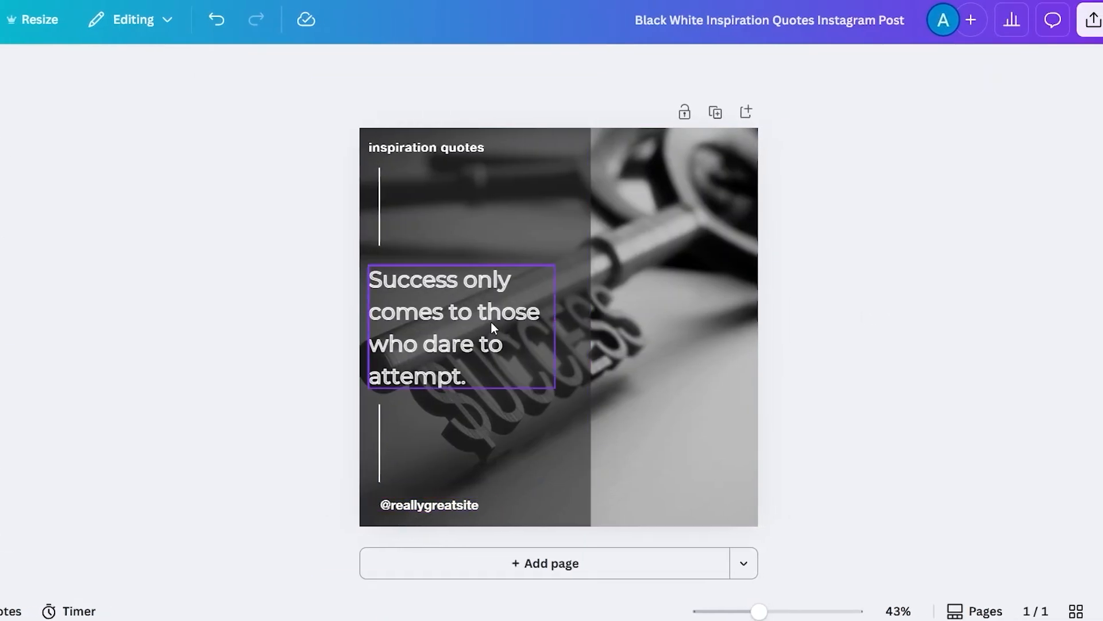
{"action": "left_click", "coordinate": [378, 221]}
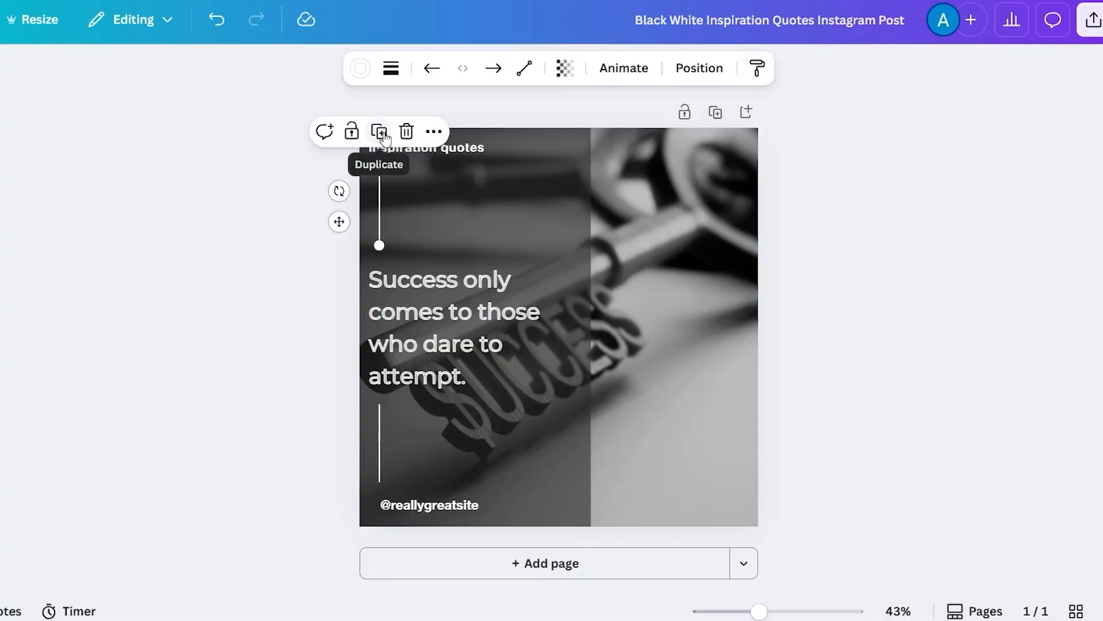
{"action": "left_click", "coordinate": [438, 309]}
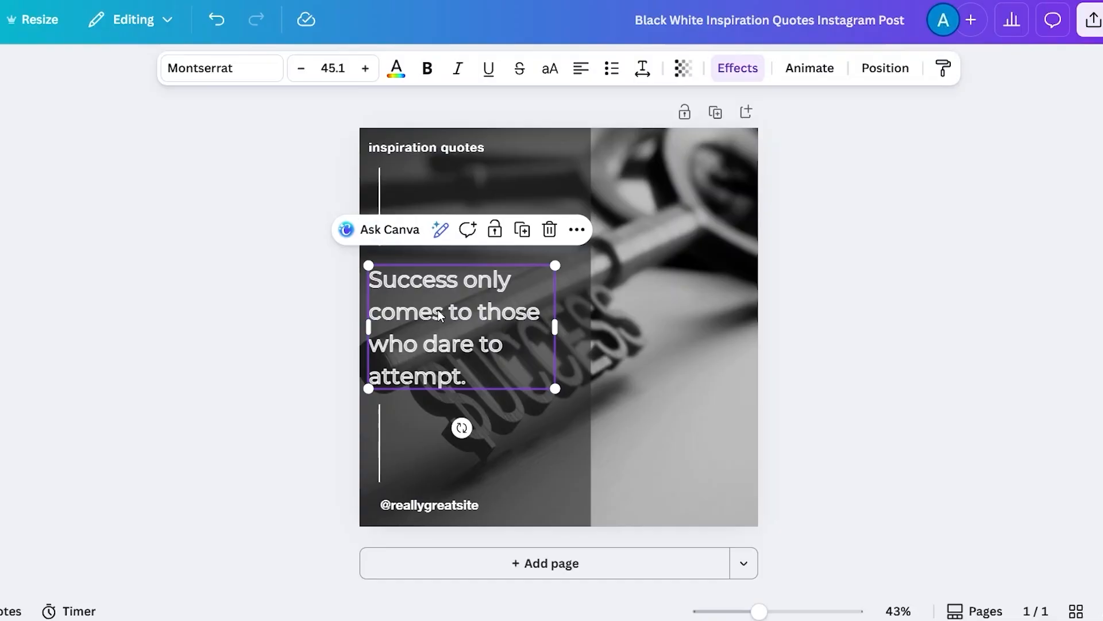
{"action": "left_click", "coordinate": [522, 230]}
{"action": "left_click_drag", "start_coordinate": [498, 309], "coordinate": [601, 265]}
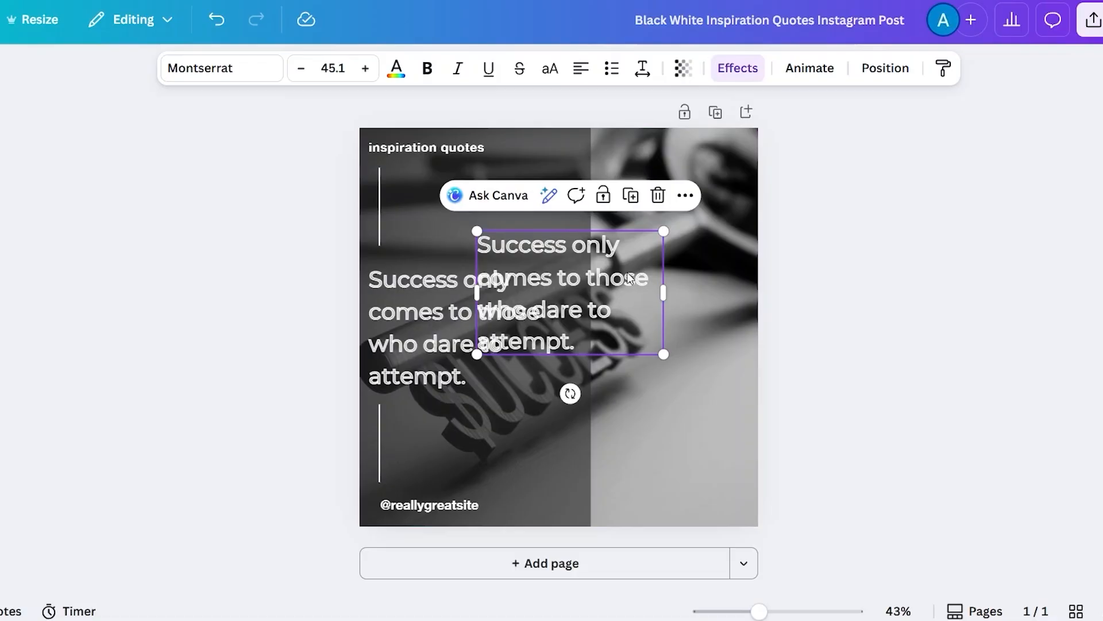
{"action": "left_click", "coordinate": [657, 195]}
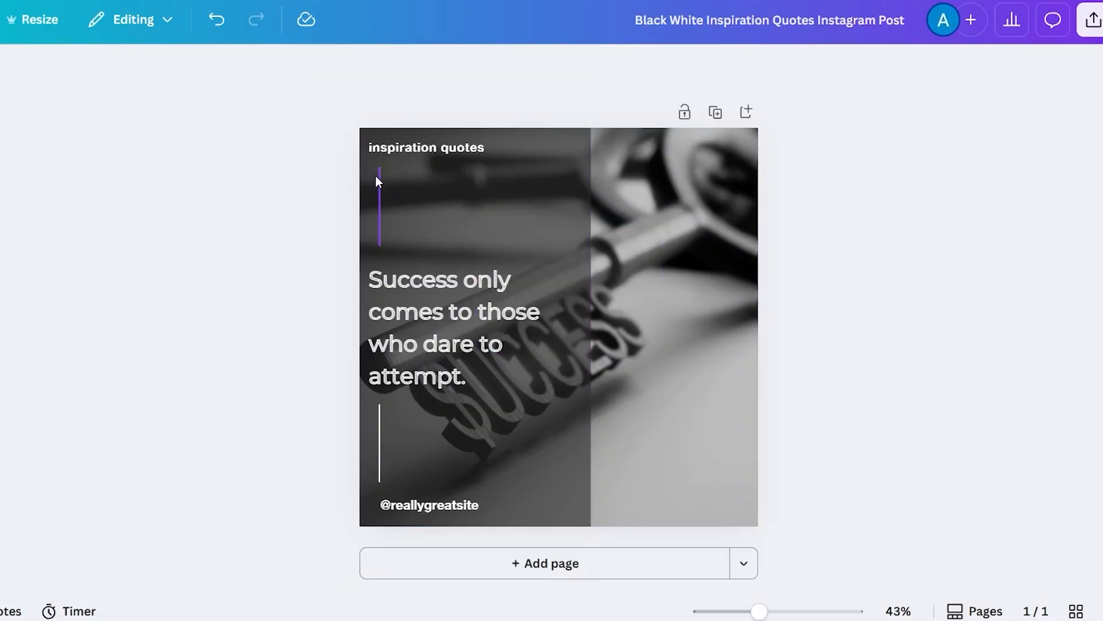
- Set the top vertical line's stroke weight to 9
{"action": "left_click", "coordinate": [379, 202]}
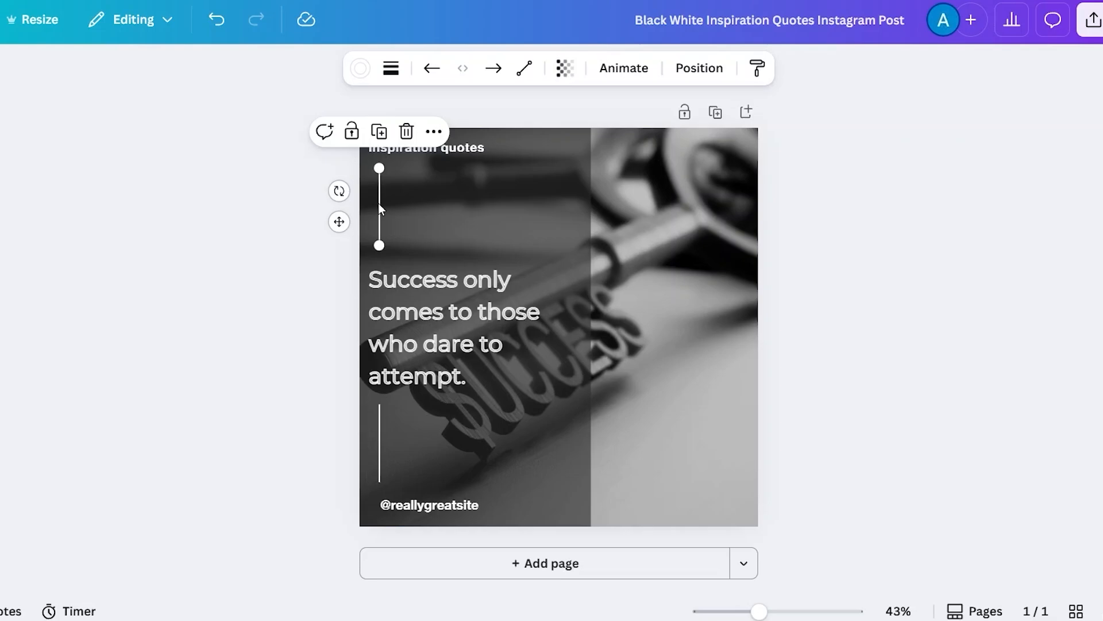
{"action": "left_click", "coordinate": [395, 70]}
{"action": "left_click_drag", "start_coordinate": [288, 221], "coordinate": [357, 221]}
{"action": "left_click", "coordinate": [268, 354]}
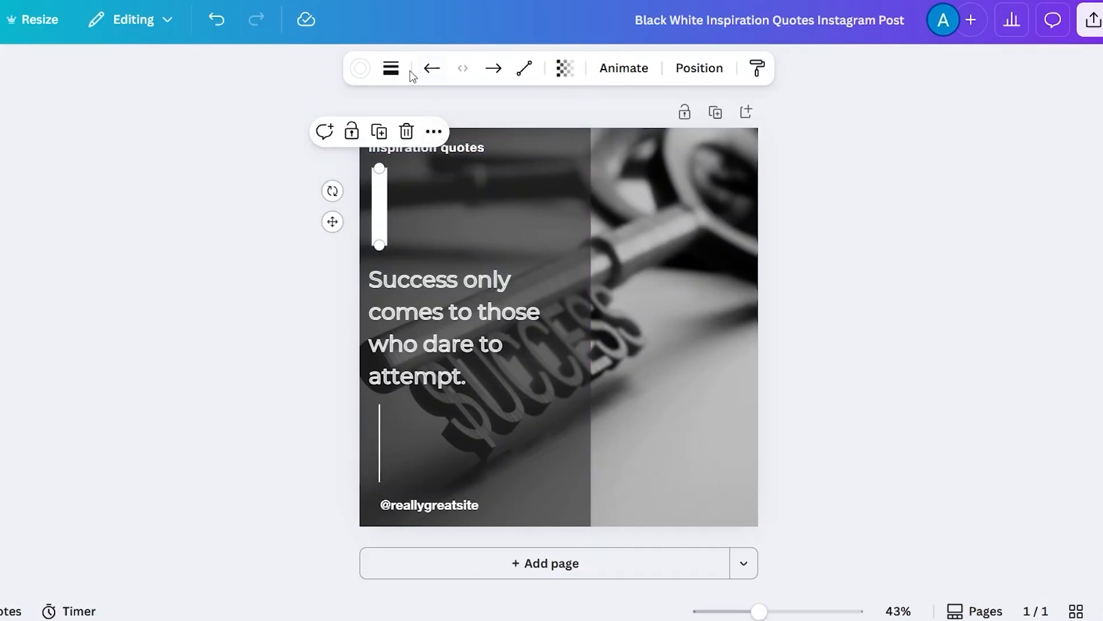
{"action": "left_click", "coordinate": [390, 68]}
{"action": "left_click", "coordinate": [394, 233]}
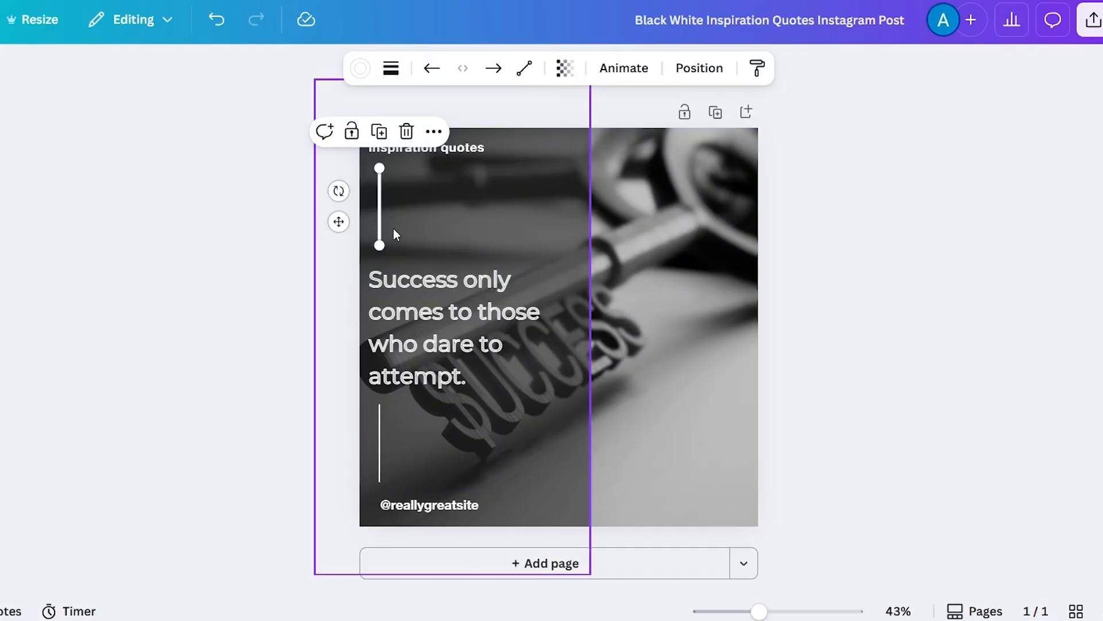
- Compare the stroke weight settings of the bottom and top vertical lines
{"action": "left_click", "coordinate": [377, 454]}
{"action": "left_click", "coordinate": [390, 68]}
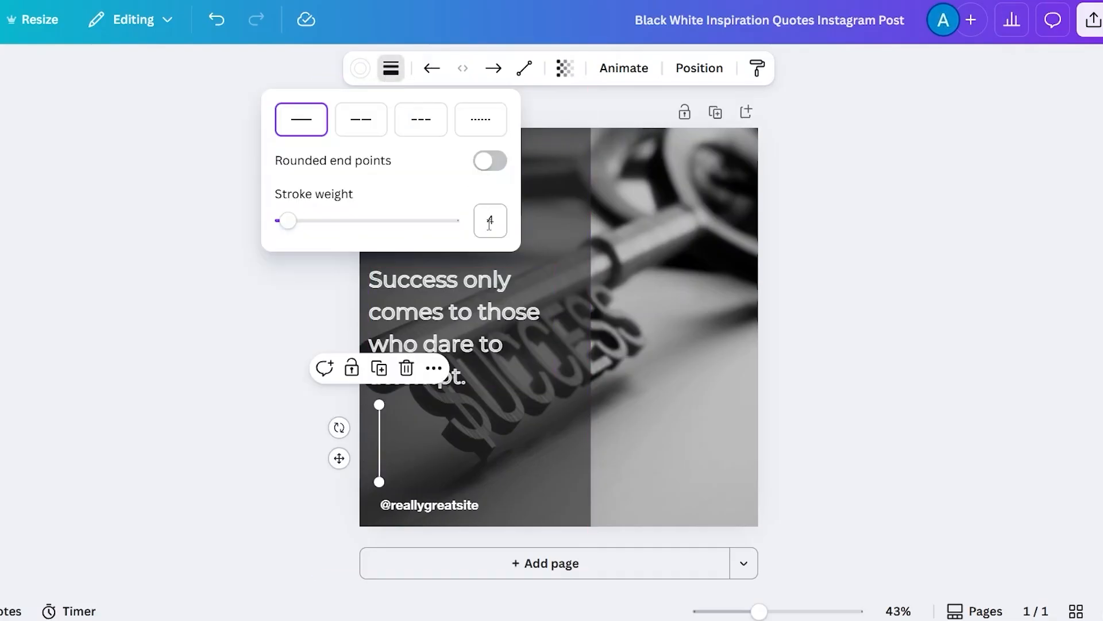
{"action": "left_click", "coordinate": [215, 335]}
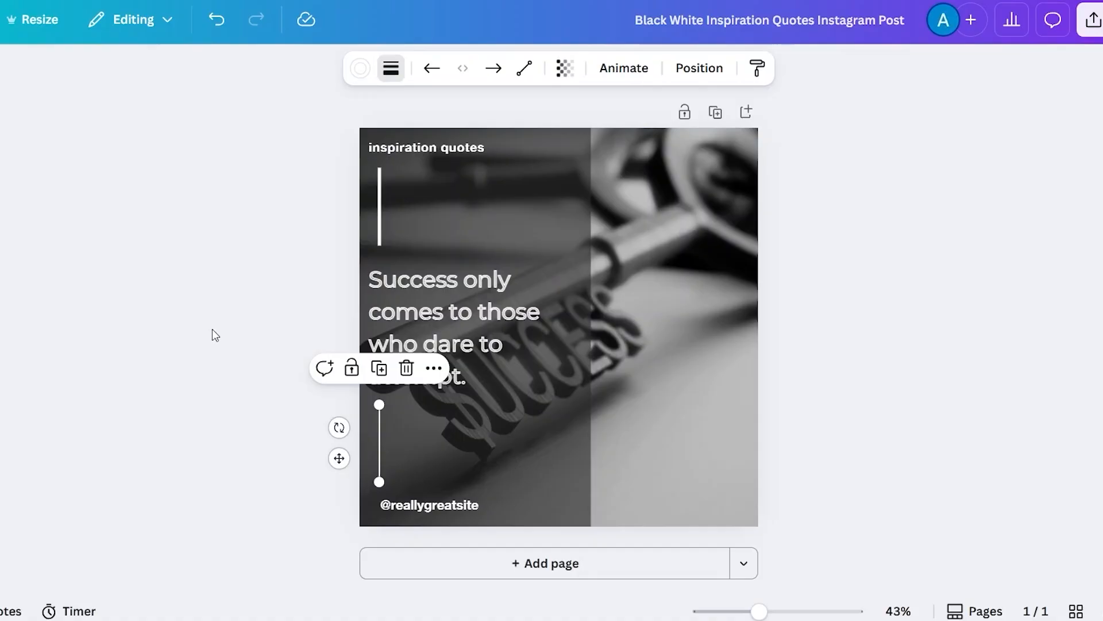
{"action": "left_click", "coordinate": [377, 218]}
{"action": "left_click", "coordinate": [391, 68]}
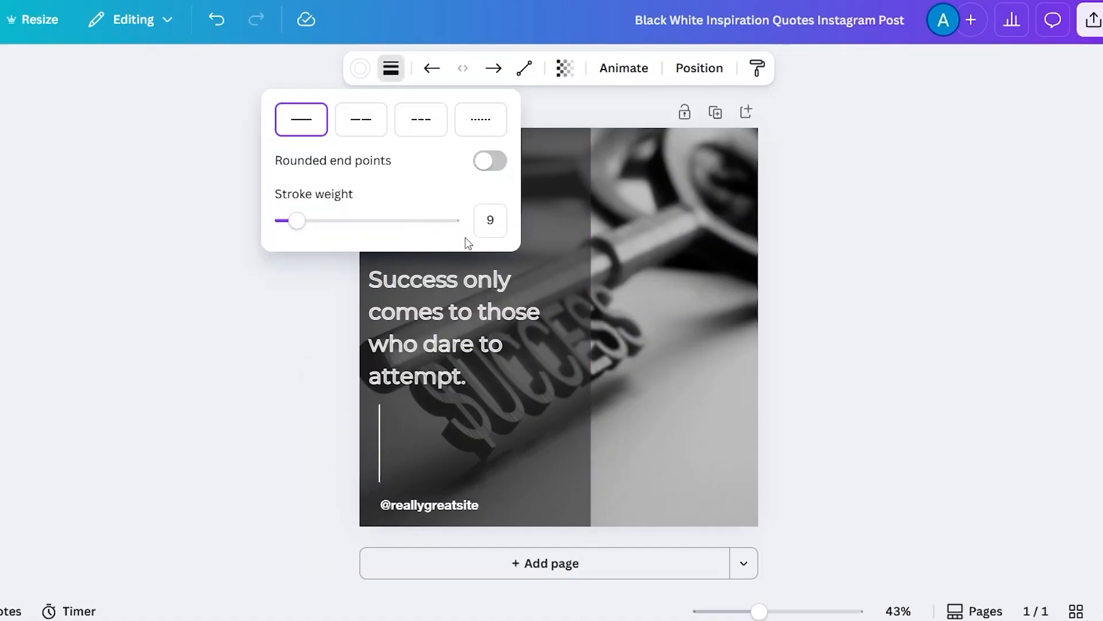
- Download the finished design as a PNG file
{"action": "left_click", "coordinate": [219, 377]}
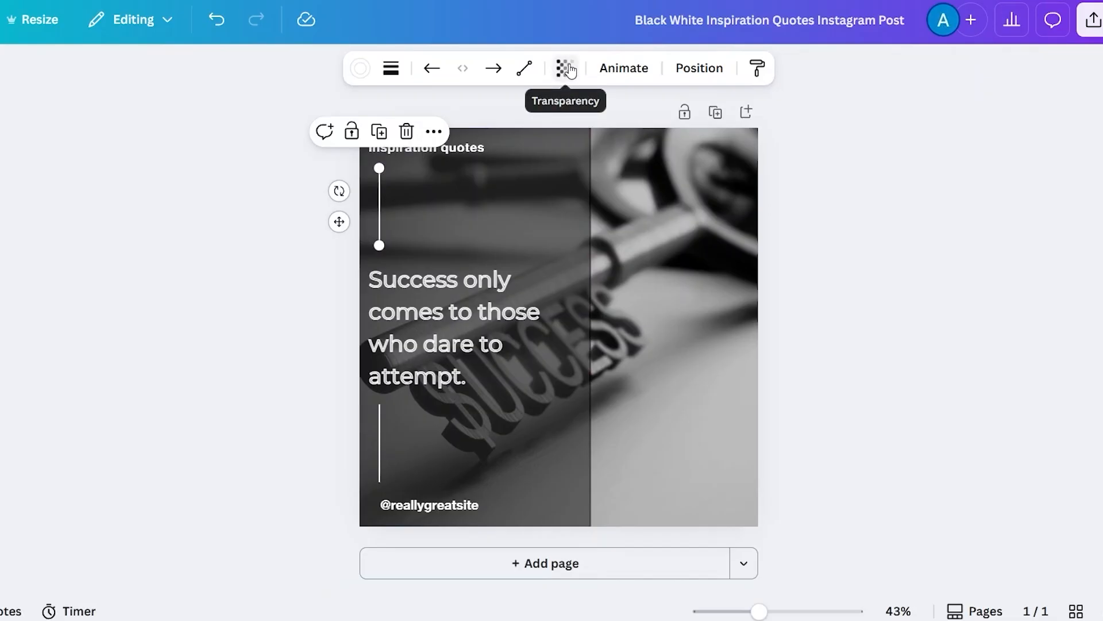
{"action": "left_click", "coordinate": [954, 213]}
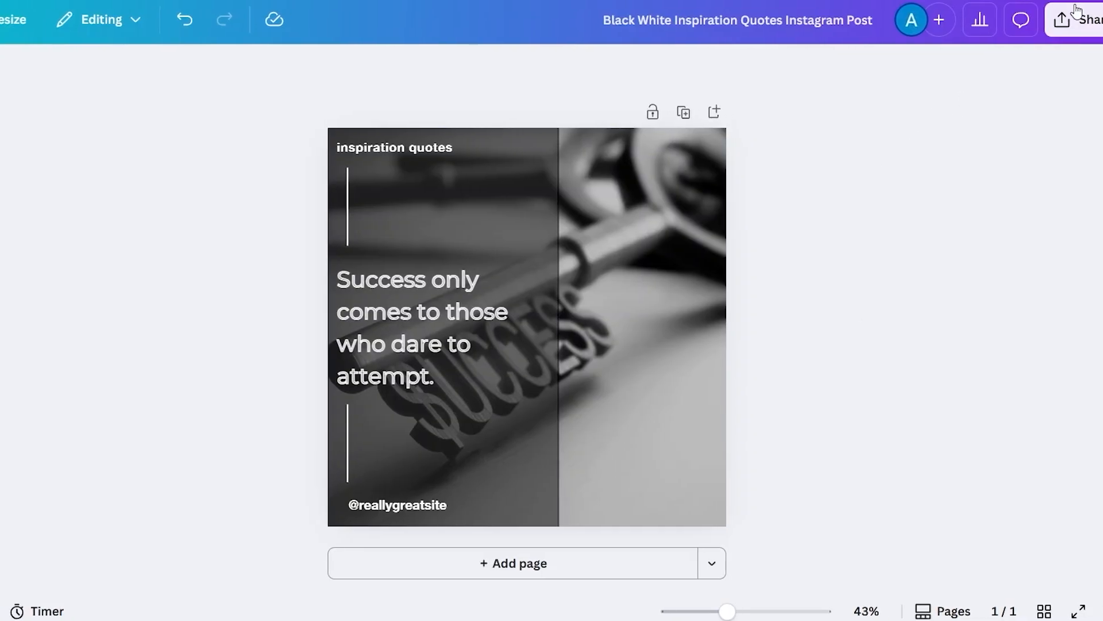
{"action": "left_click", "coordinate": [1088, 26]}
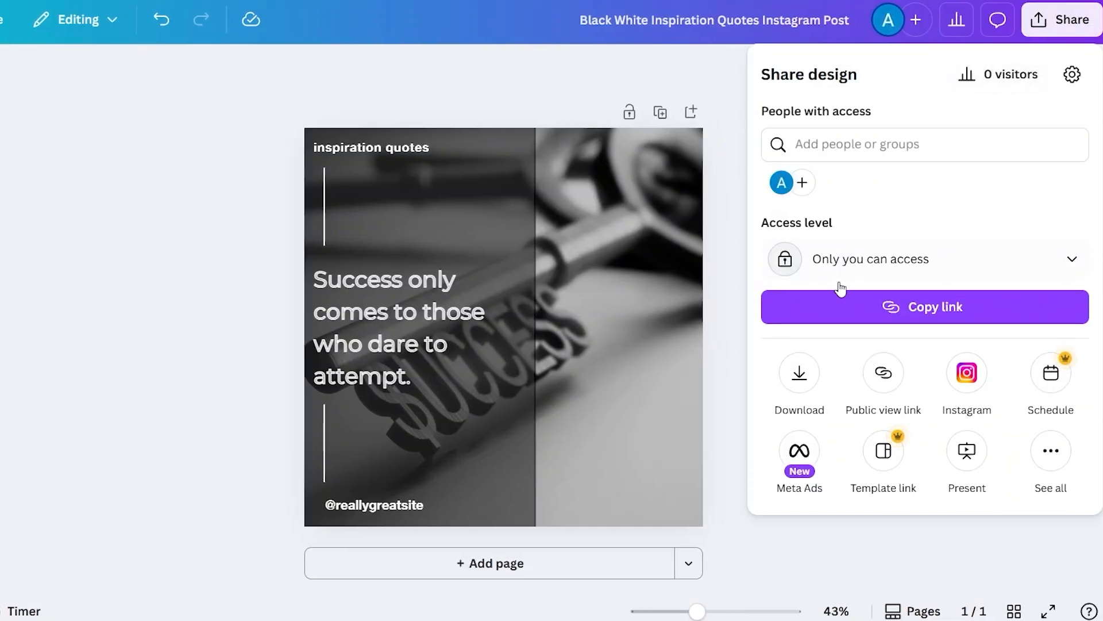
{"action": "left_click", "coordinate": [798, 376]}
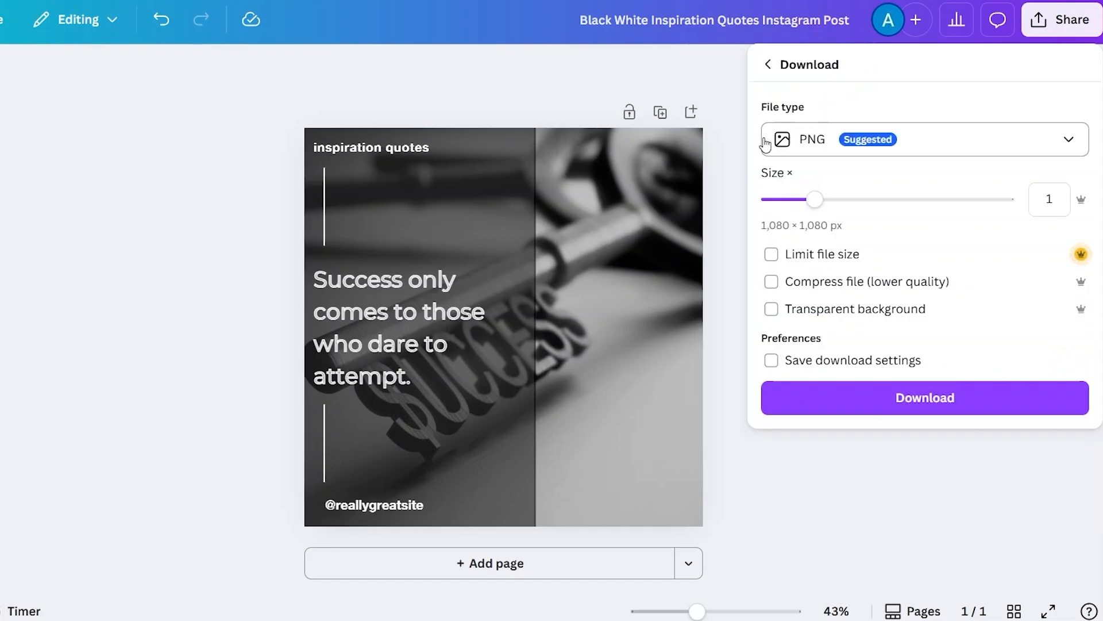
{"action": "left_click", "coordinate": [1044, 145]}
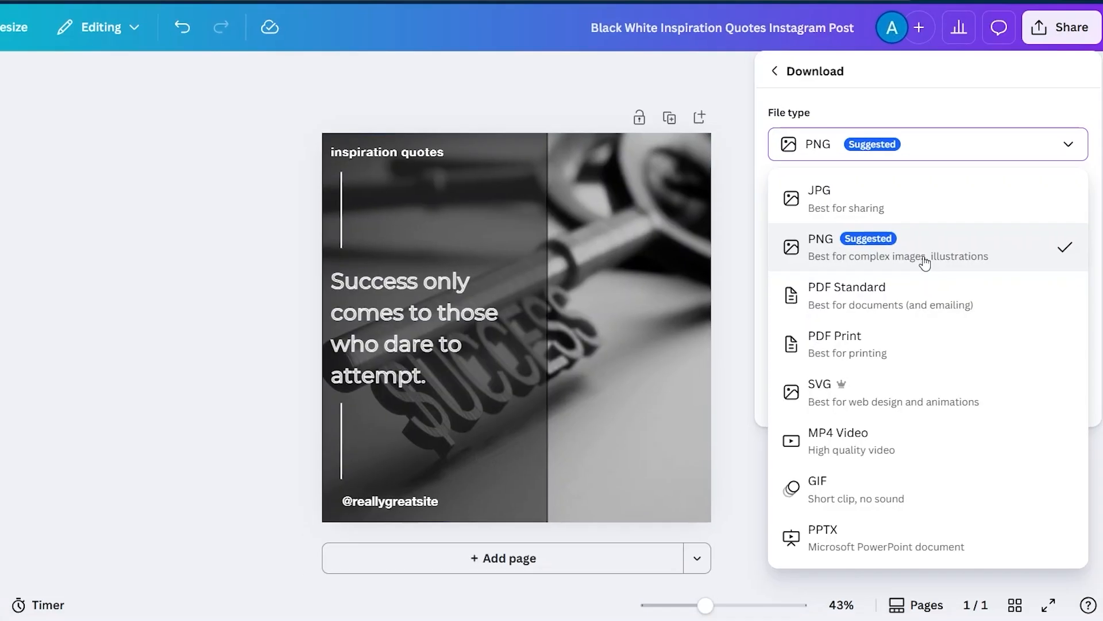
{"action": "left_click", "coordinate": [922, 260]}
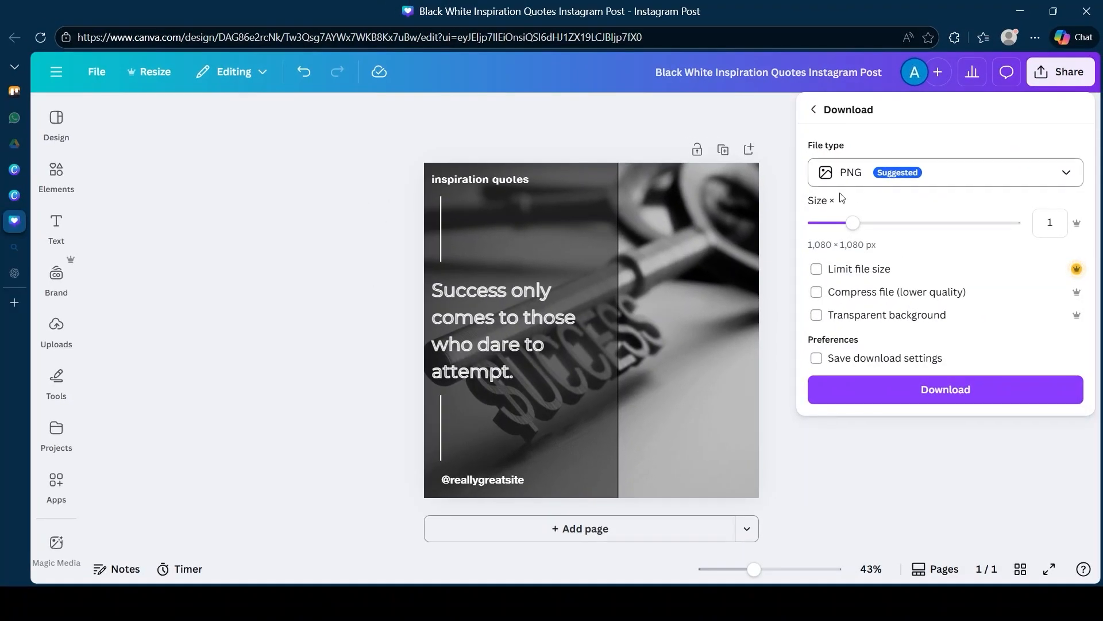
{"action": "left_click", "coordinate": [953, 395]}
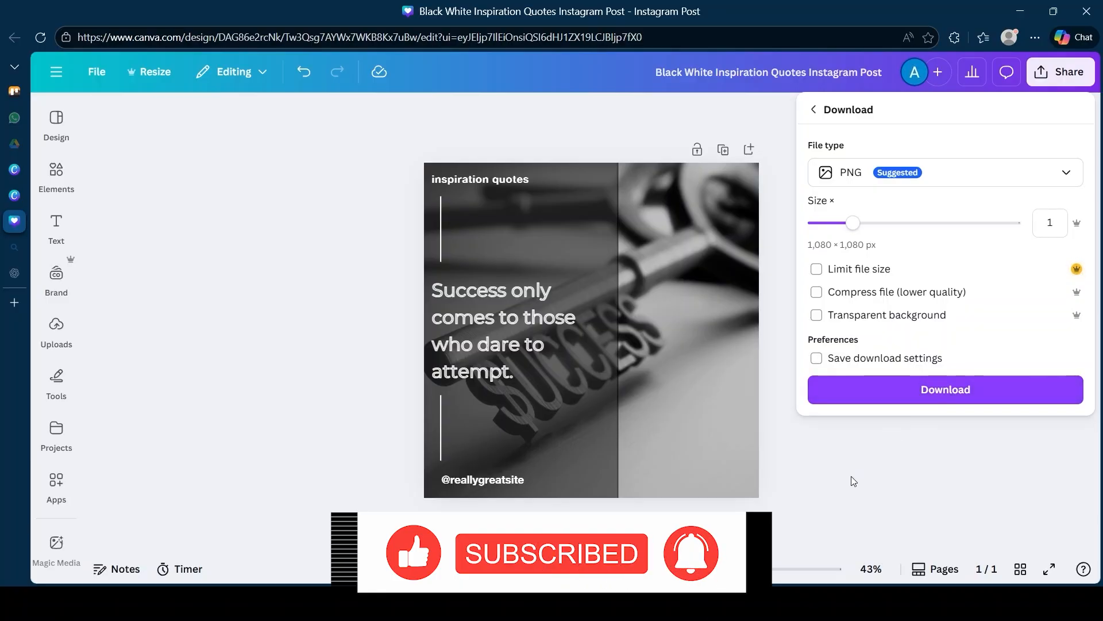